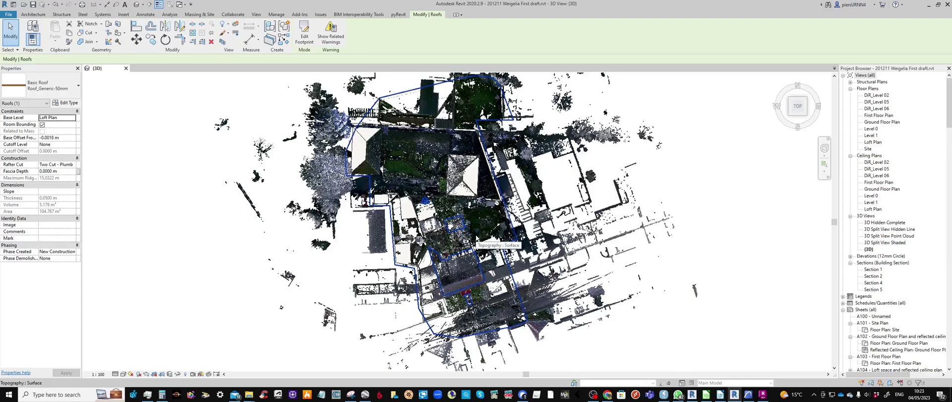
- Orbit the point cloud to an oblique, more top-down view and inspect the selected hip roof
shift+middle_drag(474, 241, 525, 241)
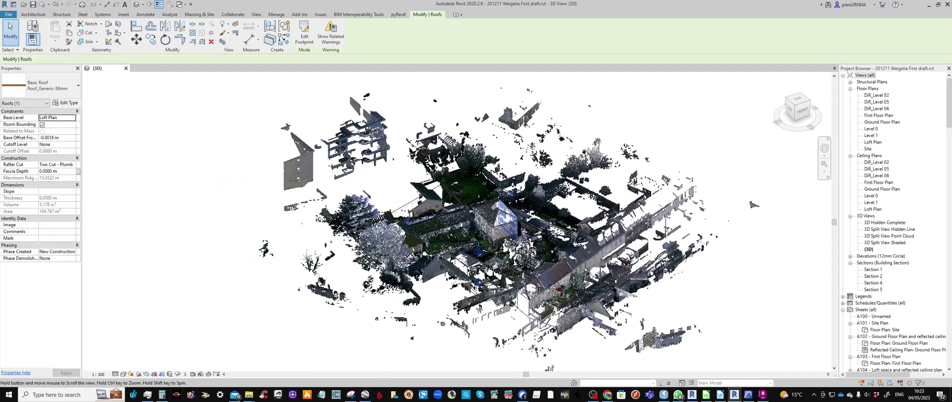
scroll(524, 241, up, 6)
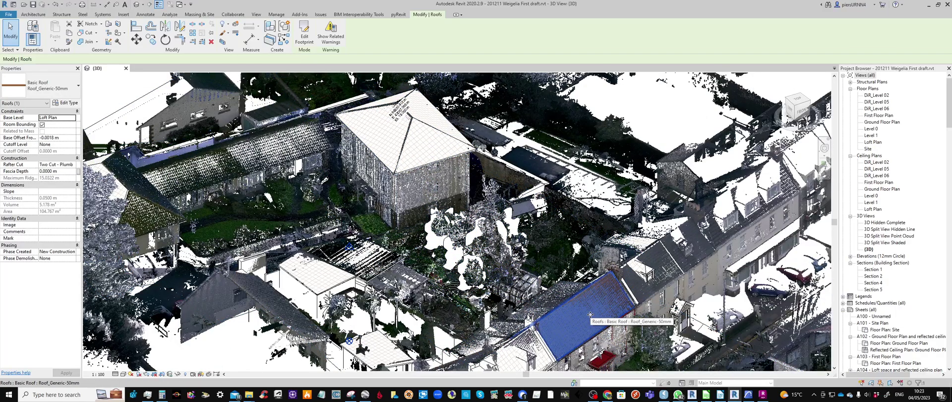
shift+middle_drag(590, 314, 662, 298)
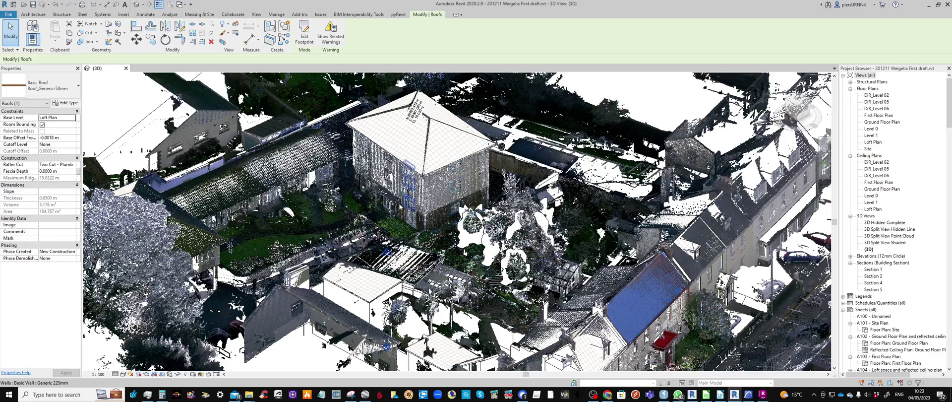
click(414, 153)
mouse_move(408, 104)
shift+middle_down()
mouse_move(446, 99)
mouse_move(416, 112)
shift+middle_up()
shift+middle_drag(578, 243, 543, 318)
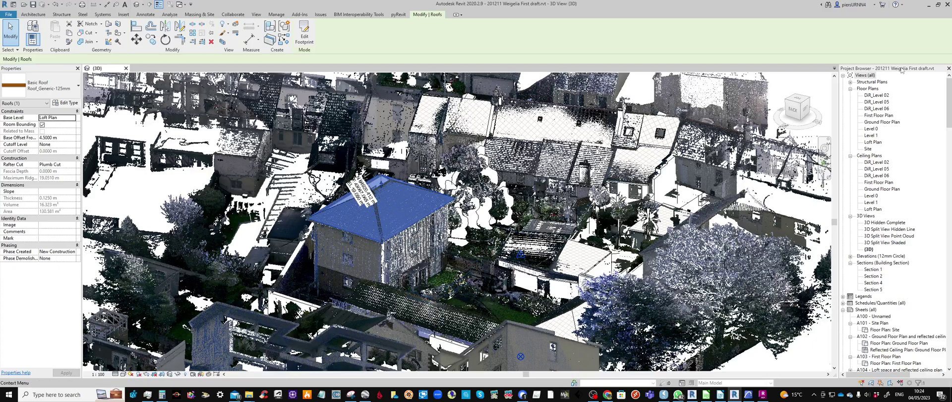
- Snap Revit to the right half and ARCHICAD to the left, then maximize ARCHICAD
click(938, 5)
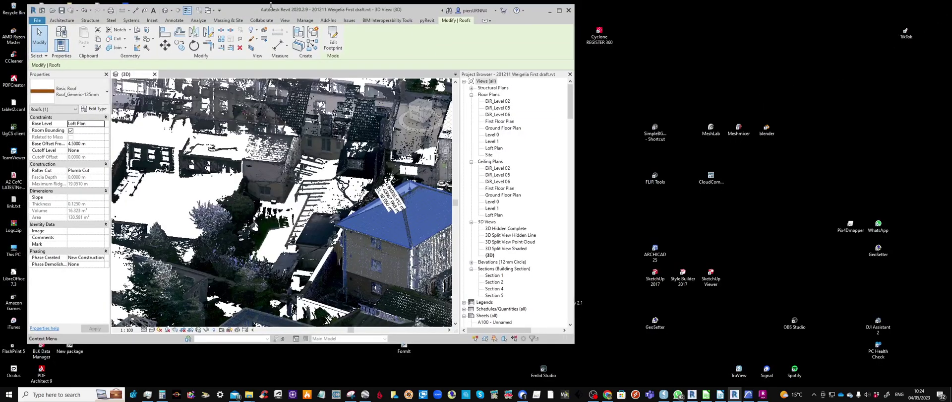
drag(271, 3, 951, 40)
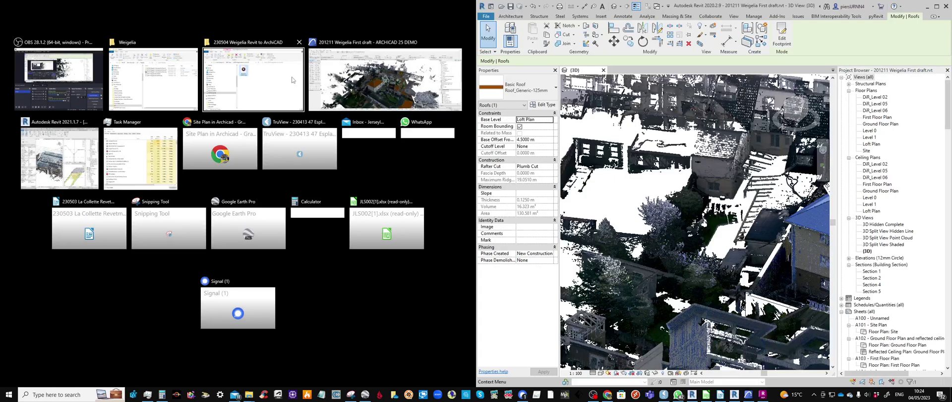
click(365, 74)
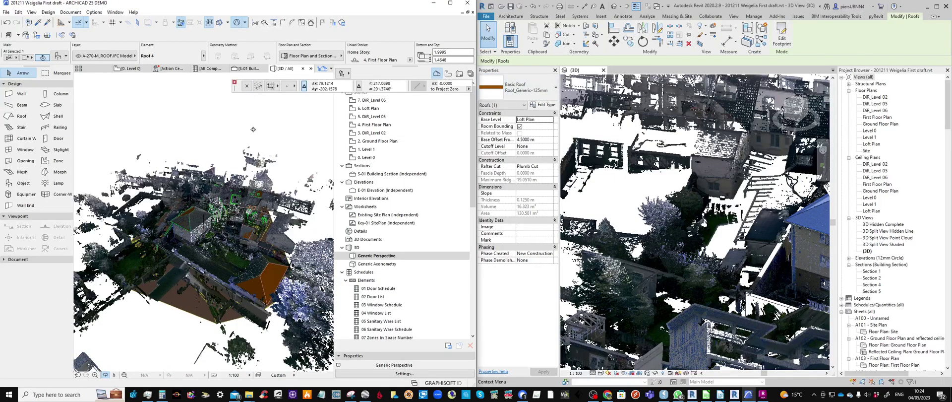
click(450, 4)
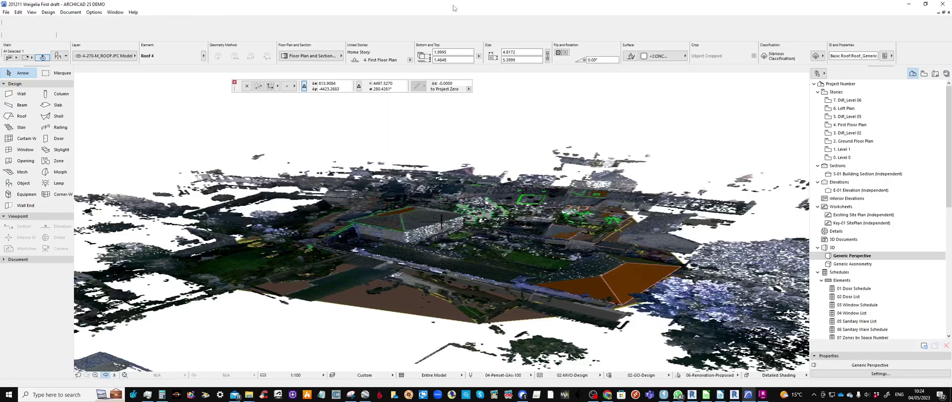
- Orbit Revit's point cloud to swing the blue-roofed house around, then return to ARCHICAD zoomed out
click(734, 395)
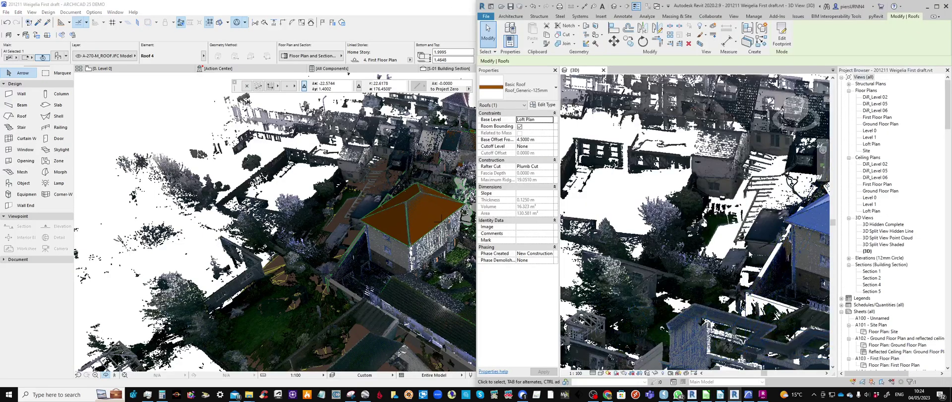
shift+middle_drag(685, 268, 664, 258)
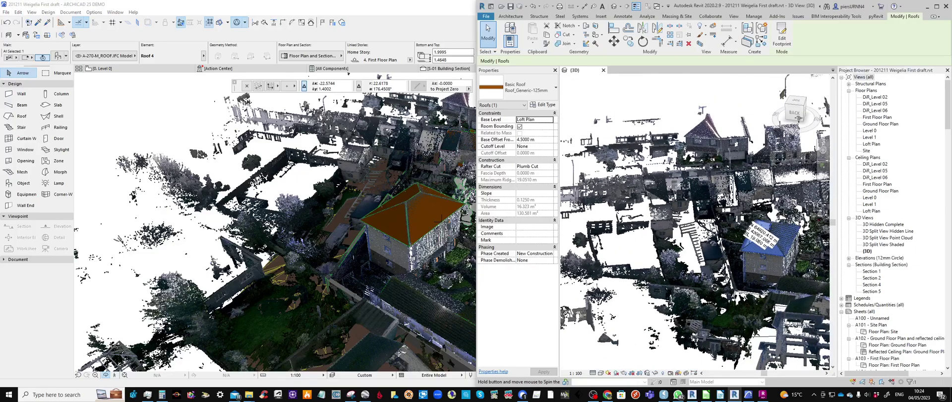
shift+middle_drag(715, 286, 710, 260)
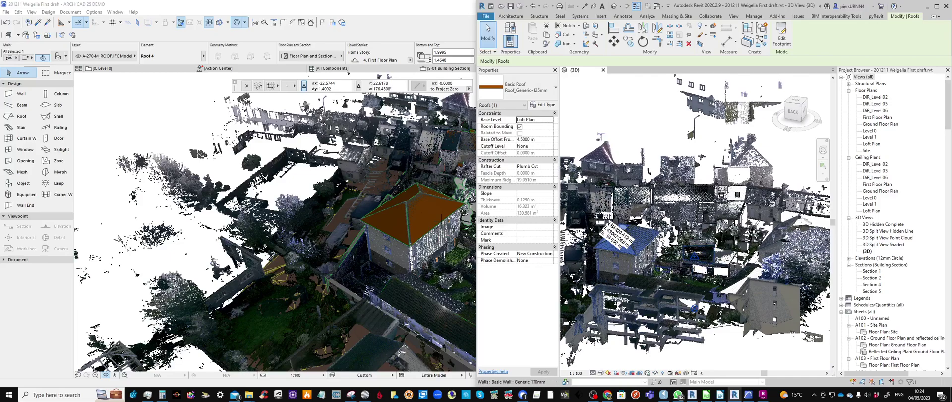
click(430, 14)
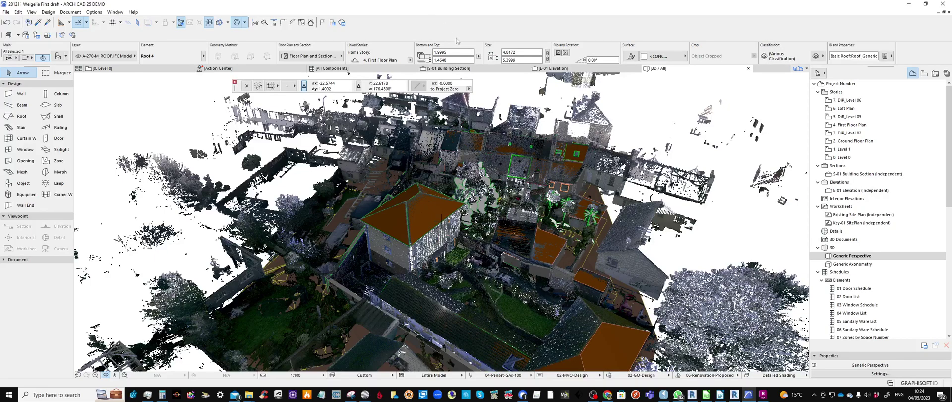
scroll(499, 221, down, 2)
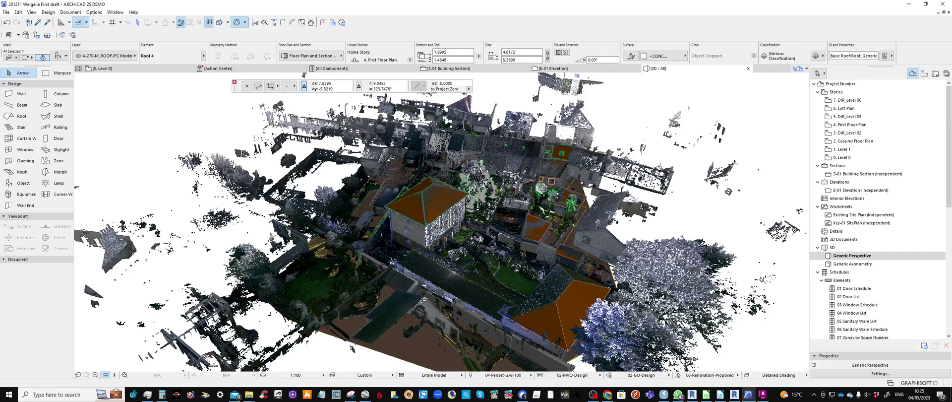
- Close the Weigelia project, quit ARCHICAD, and minimize Revit to reveal the desktop
click(6, 11)
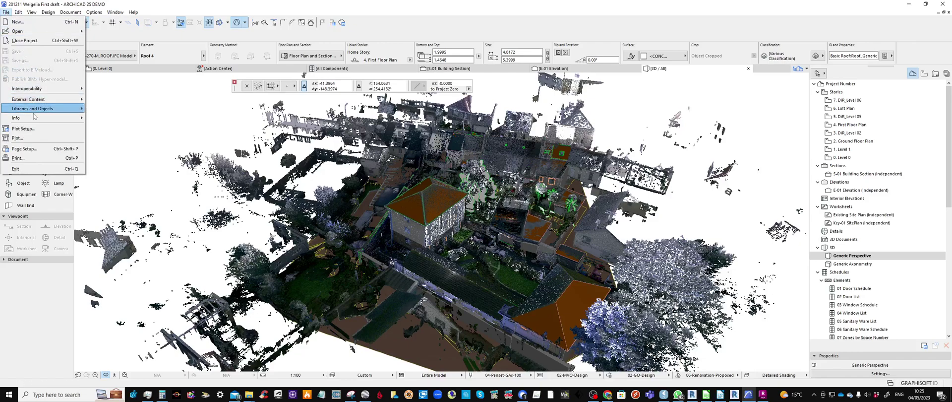
click(30, 40)
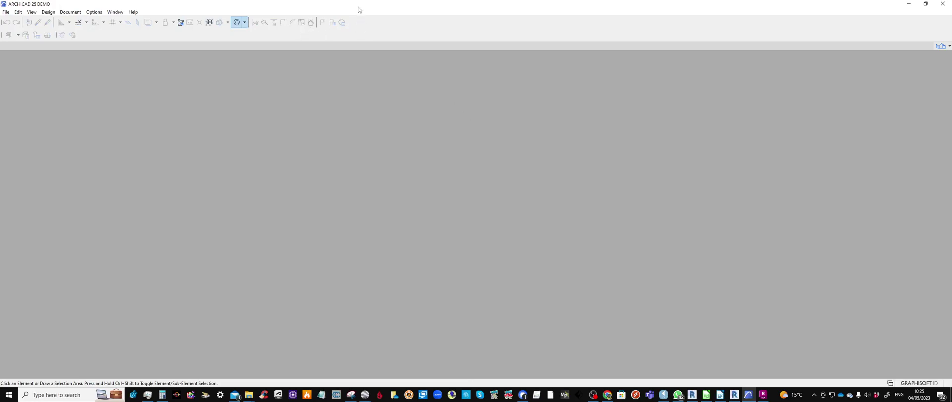
click(945, 4)
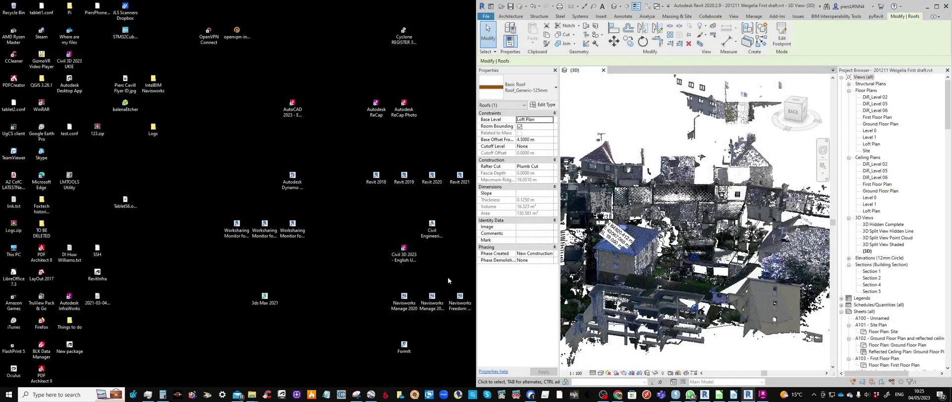
click(927, 6)
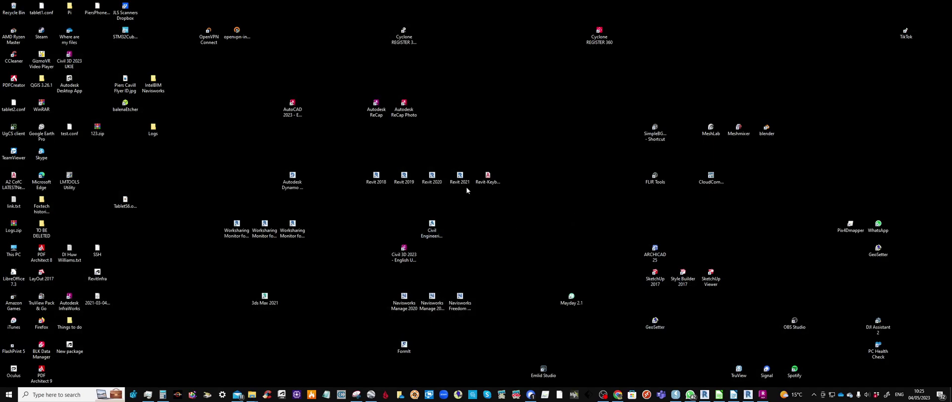
- Launch ARCHICAD 25 without a licence and create a new project from the ARCHICAD 25 template
right_click(658, 249)
click(676, 16)
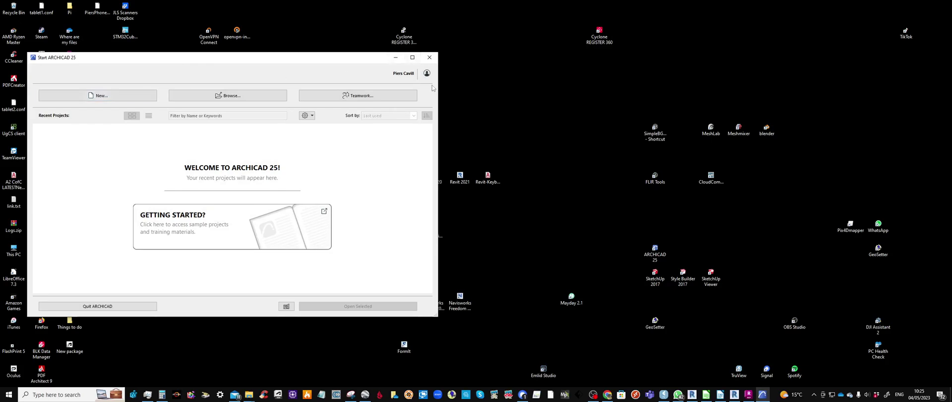
click(116, 98)
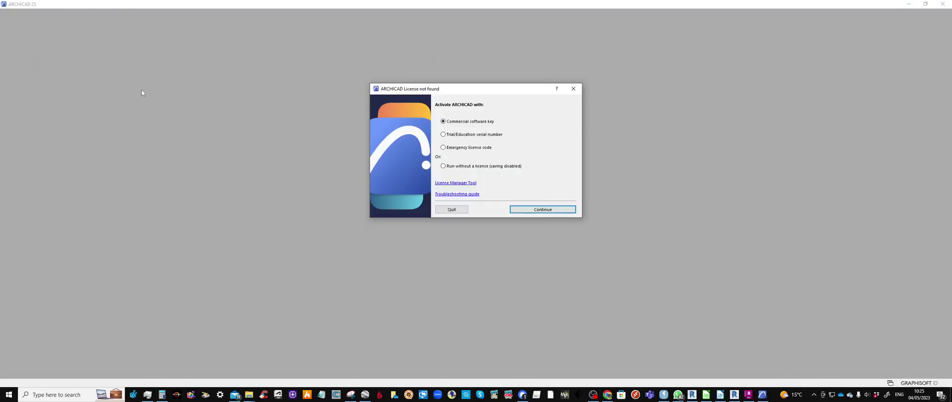
click(463, 166)
click(550, 212)
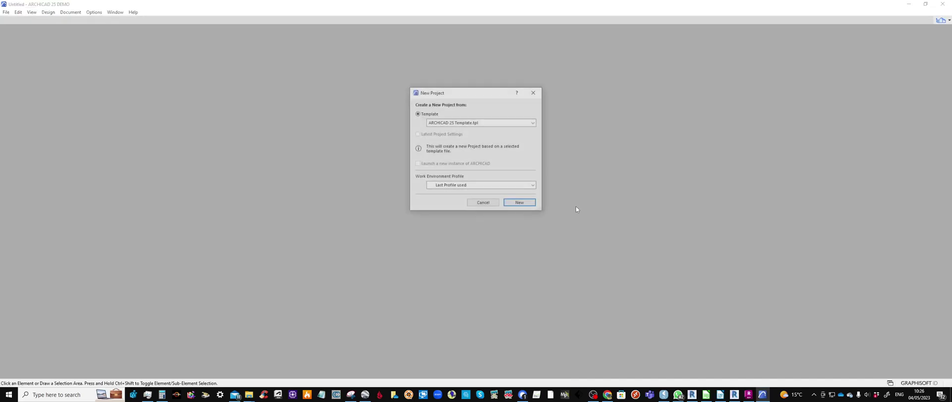
click(525, 204)
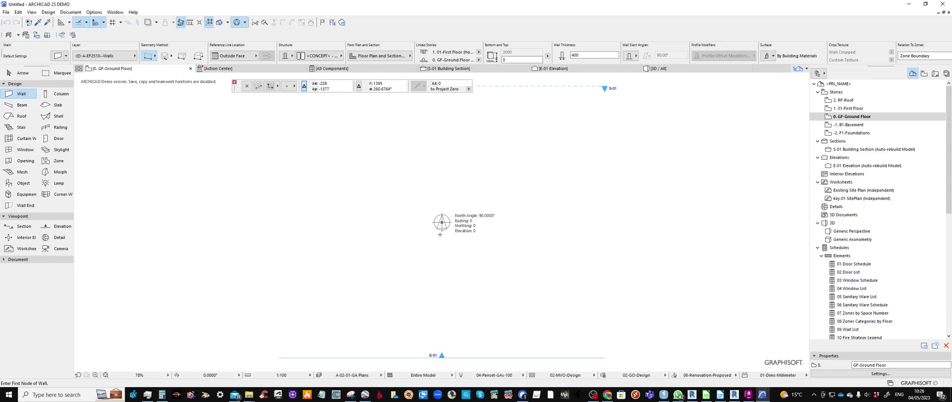
- Open 201211 Weigelia First draft.ifc from the Weigelia folder via File > Open
click(6, 12)
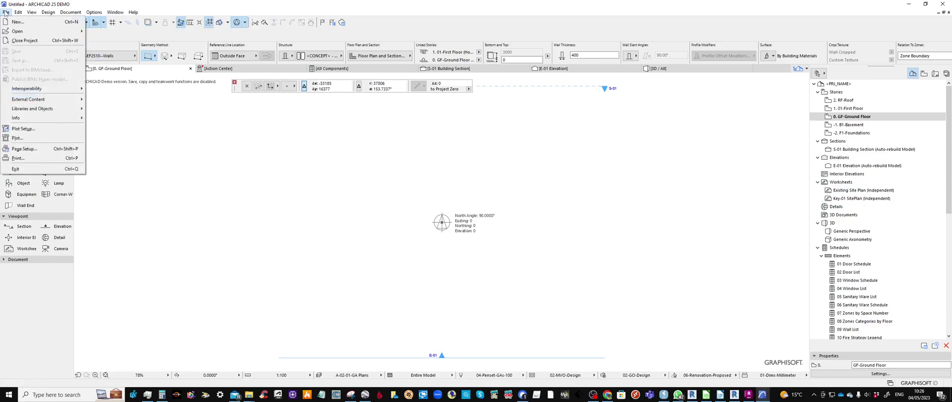
mouse_move(53, 33)
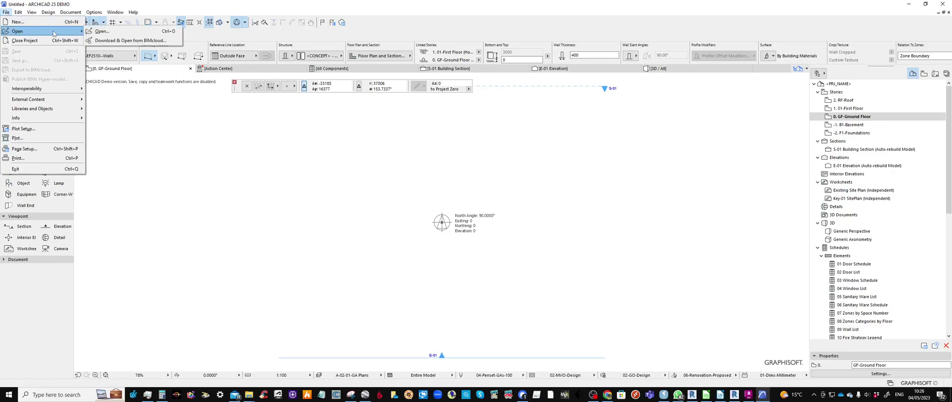
click(120, 33)
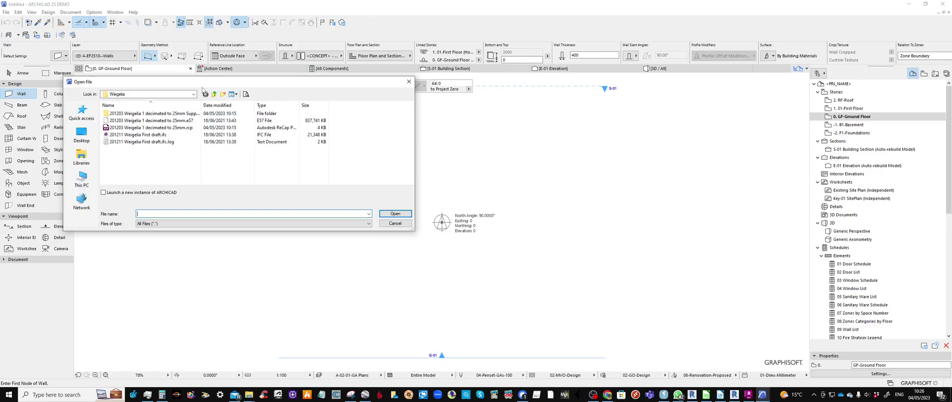
click(155, 136)
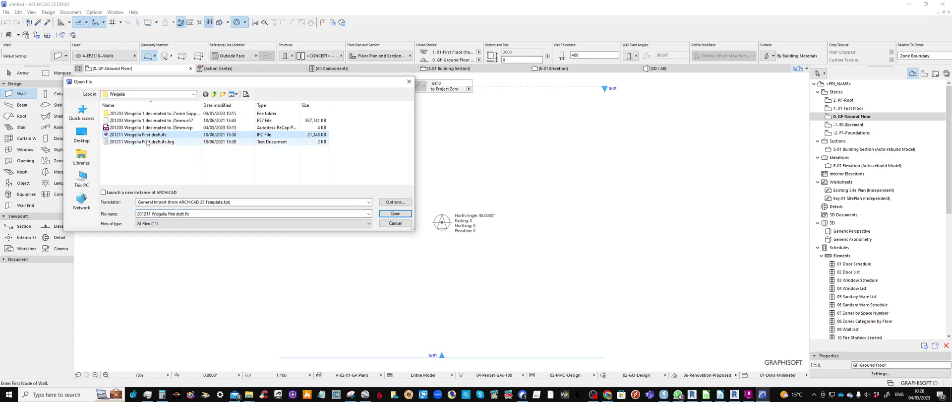
click(407, 214)
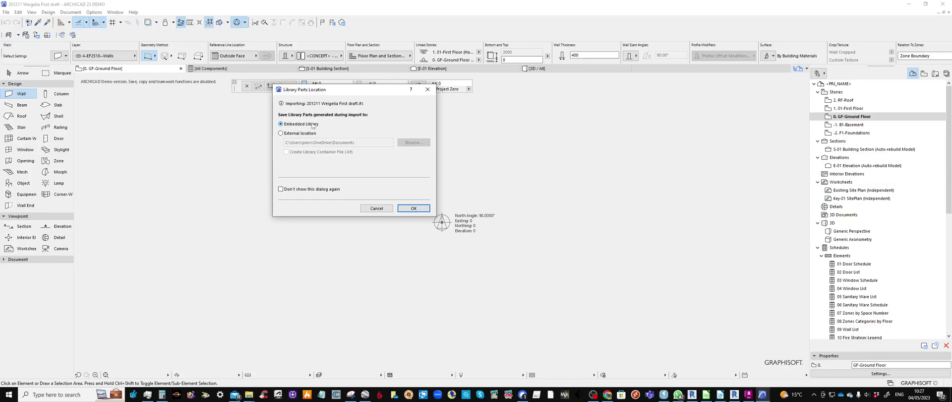
- Keep library parts embedded to finish the import, then switch to the 3D / All window
click(413, 208)
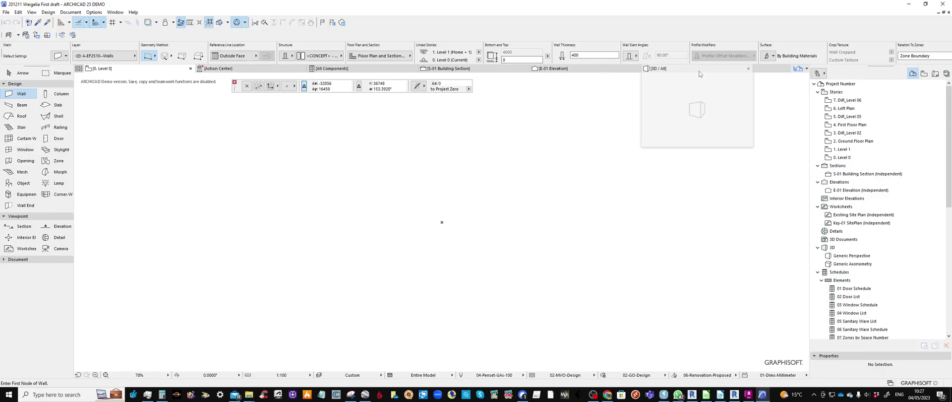
click(700, 73)
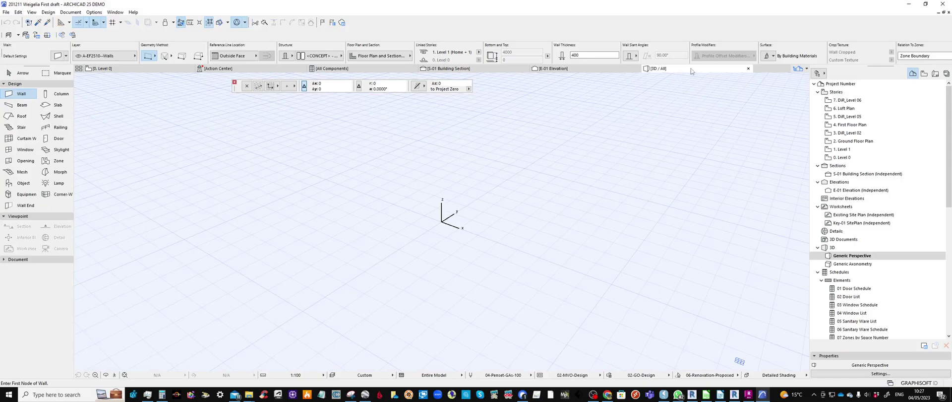
- Fit the imported model in the 3D window and orbit it into a low oblique perspective
click(125, 375)
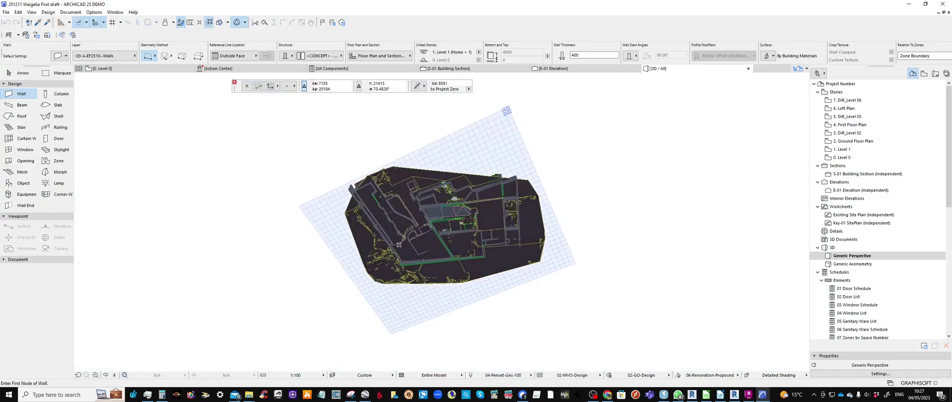
key(Escape)
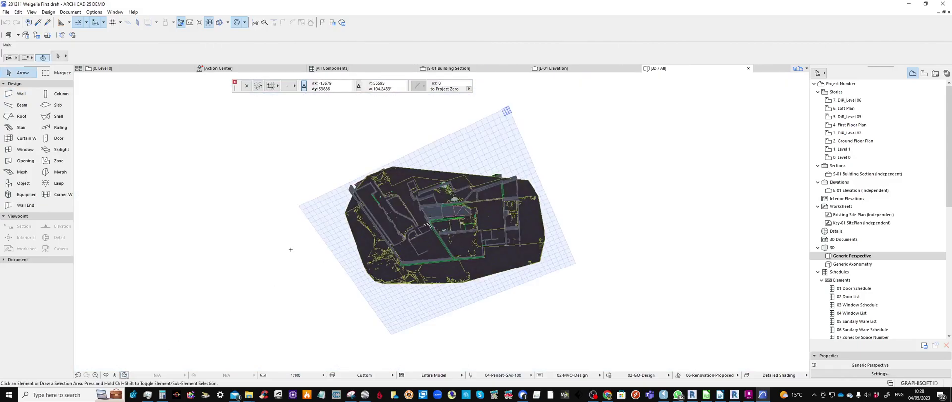
key(o)
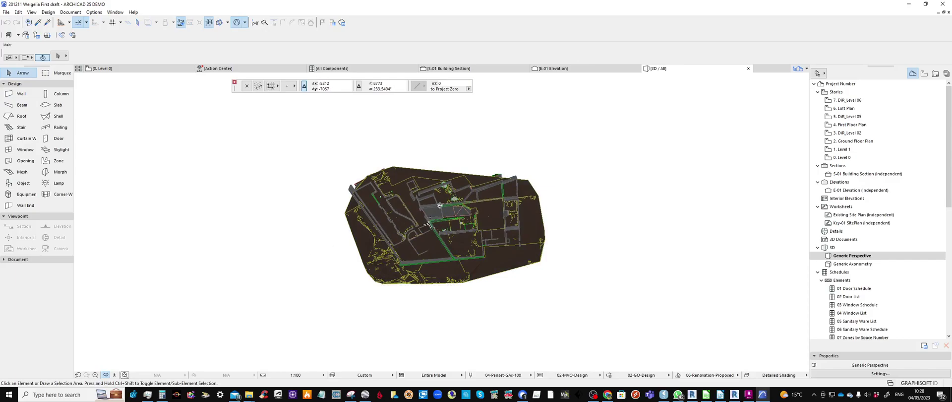
drag(396, 226, 444, 230)
scroll(446, 236, up, 5)
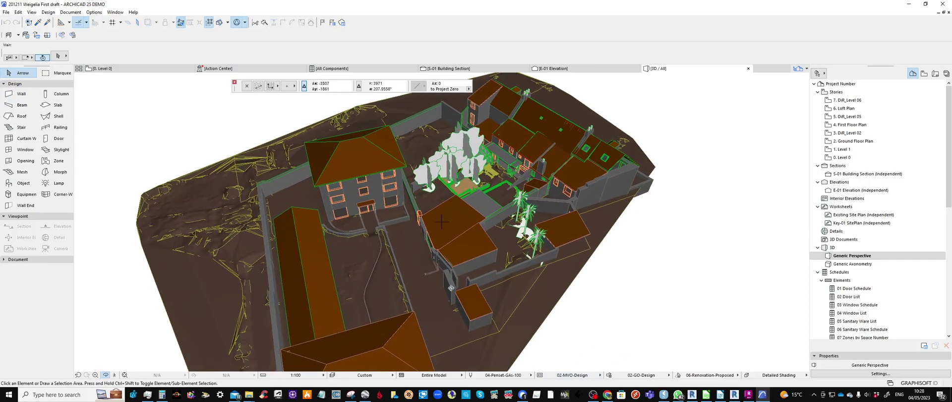
drag(449, 290, 442, 233)
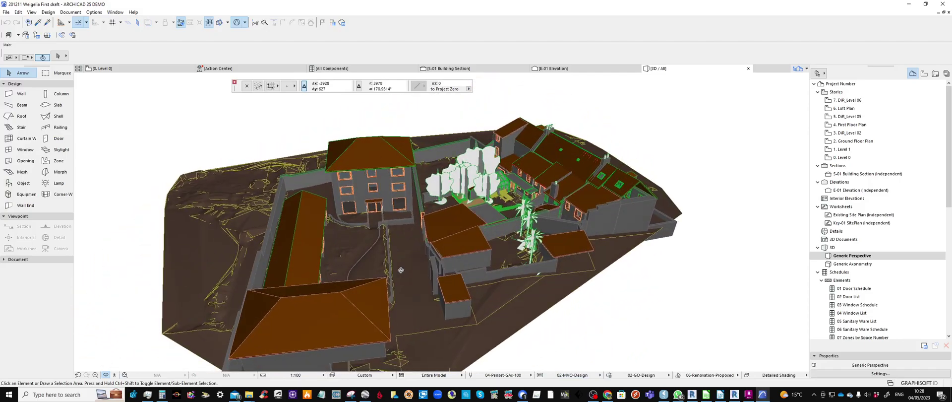
click(42, 57)
- Check element info tags, then open the 0. Level 0 floor plan fitted in the window
shift+middle_drag(385, 152, 385, 156)
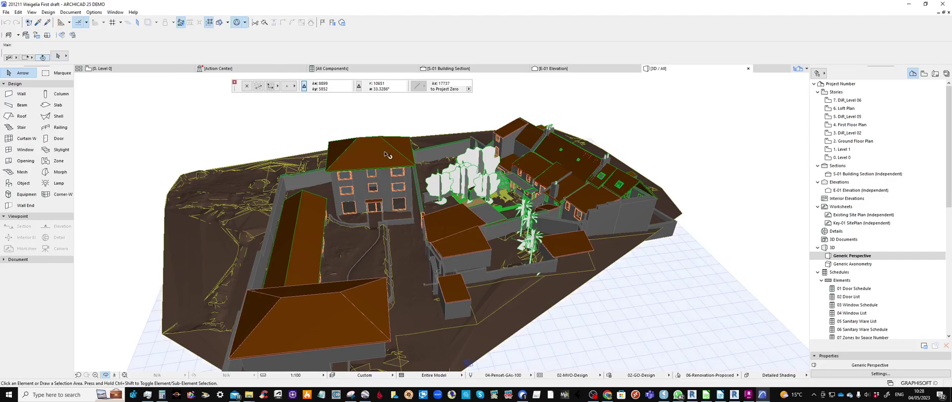
mouse_move(386, 157)
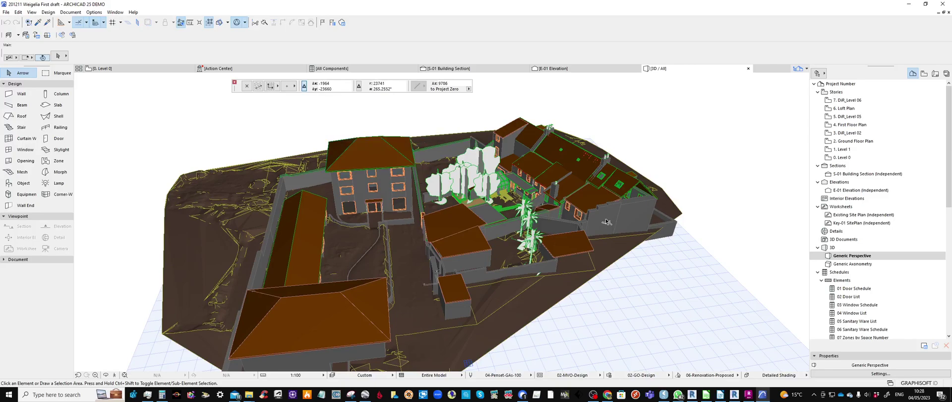
mouse_move(606, 222)
mouse_move(309, 220)
click(151, 72)
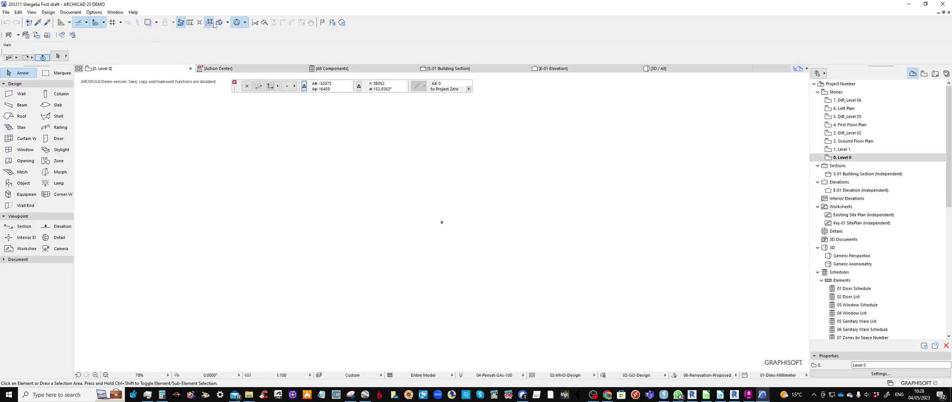
click(106, 375)
- In Revit, uncheck Show point clouds in this view via VG so only the buildings remain
click(736, 394)
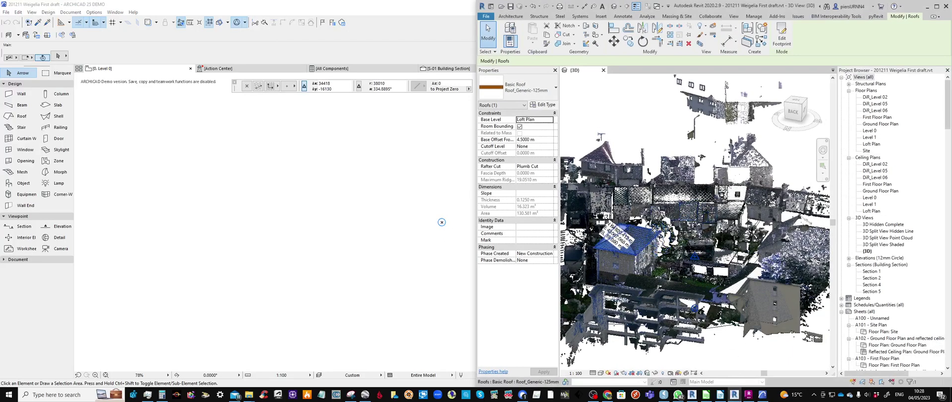
shift+middle_drag(654, 234, 709, 258)
key(v)
key(g)
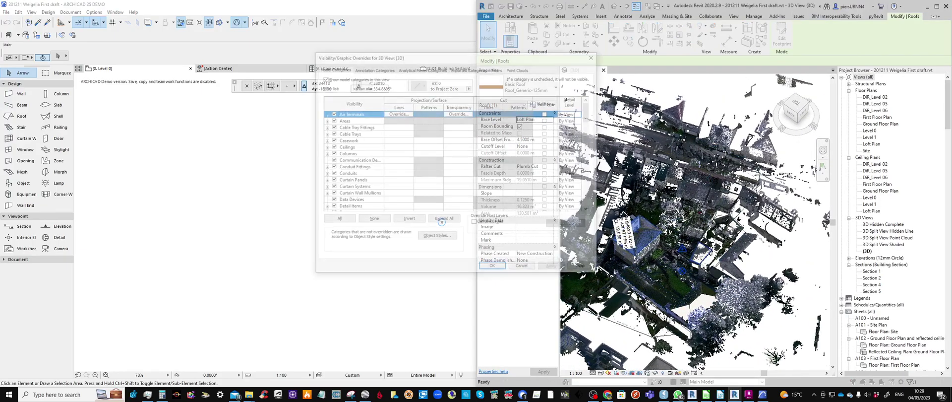
click(529, 69)
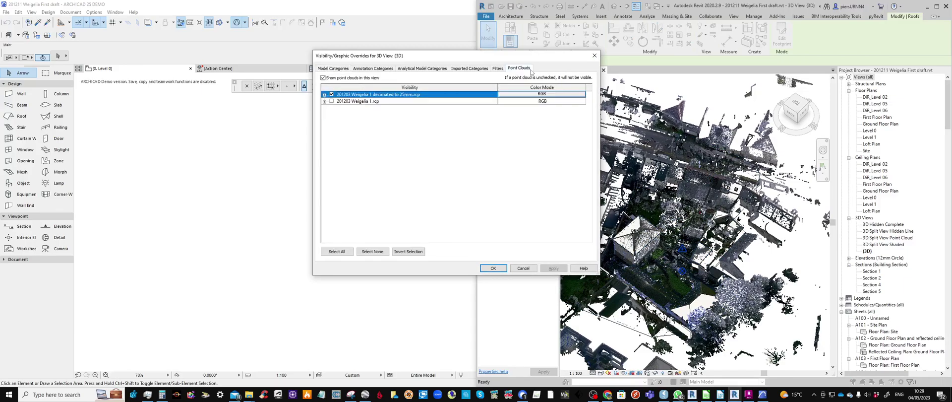
click(339, 77)
click(498, 269)
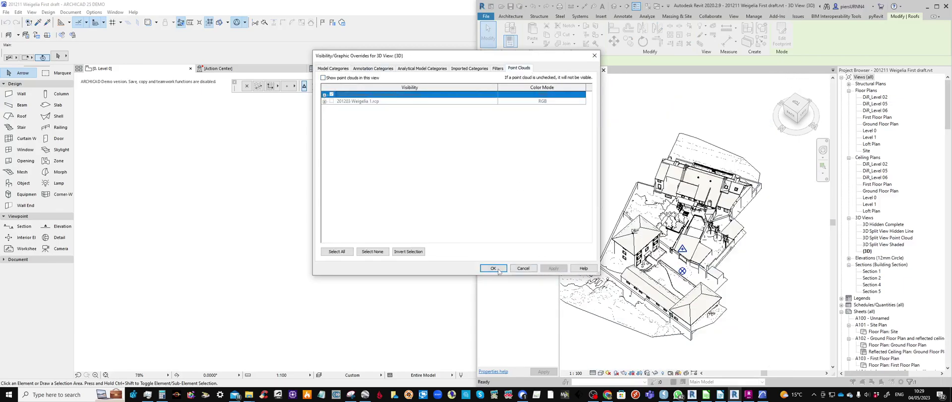
scroll(701, 282, up, 5)
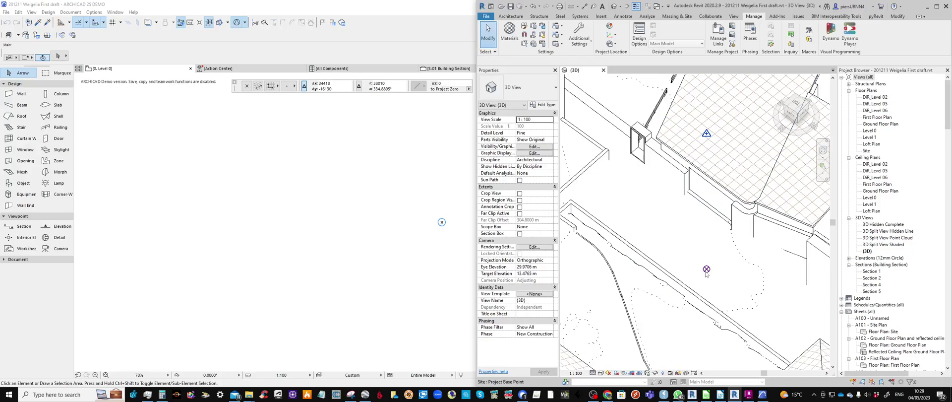
- Back in ARCHICAD, open 2. Ground Floor Plan from the Navigator and zoom around the site linework
click(446, 272)
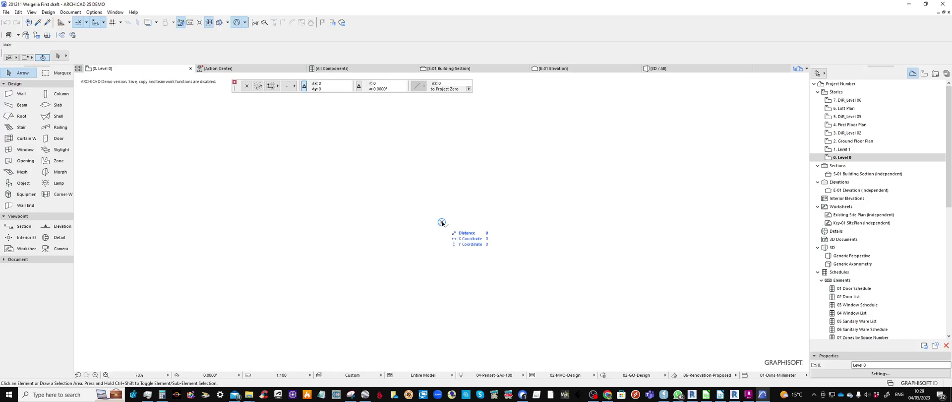
scroll(441, 223, down, 2)
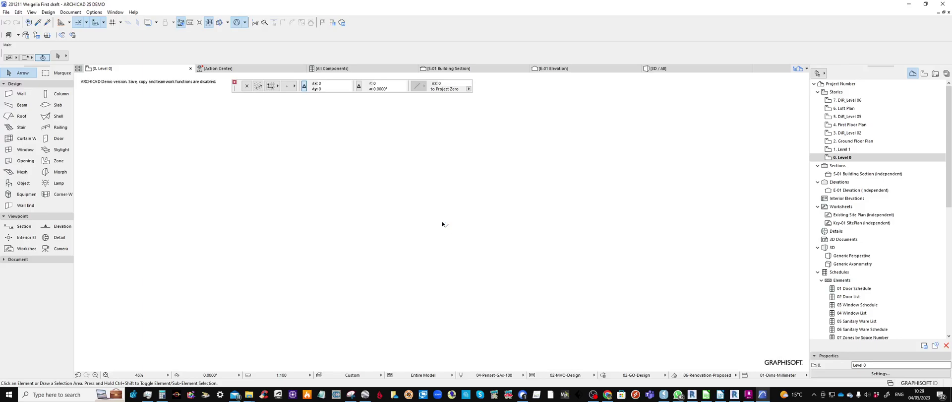
double_click(868, 142)
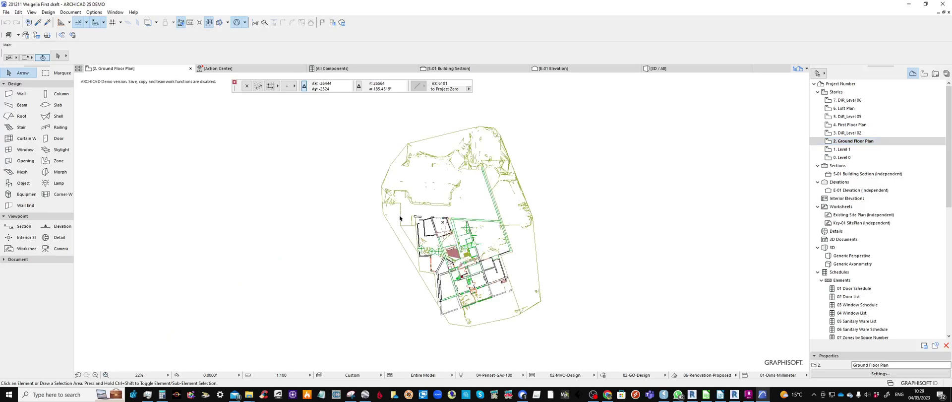
scroll(440, 223, up, 7)
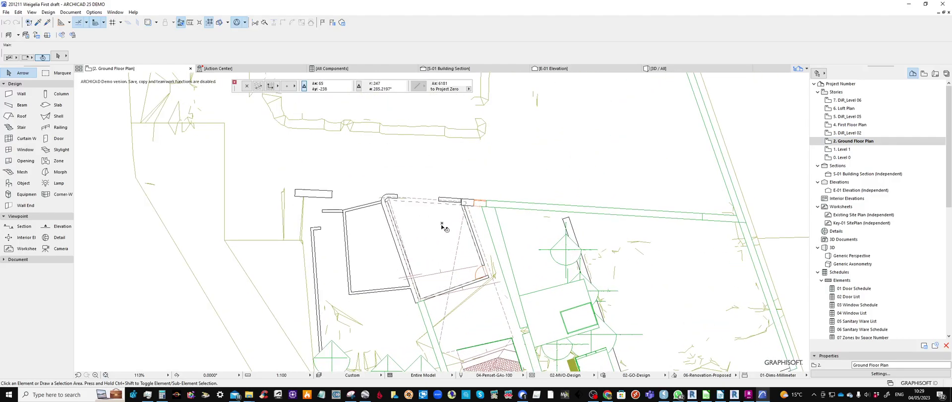
click(442, 226)
scroll(442, 225, down, 3)
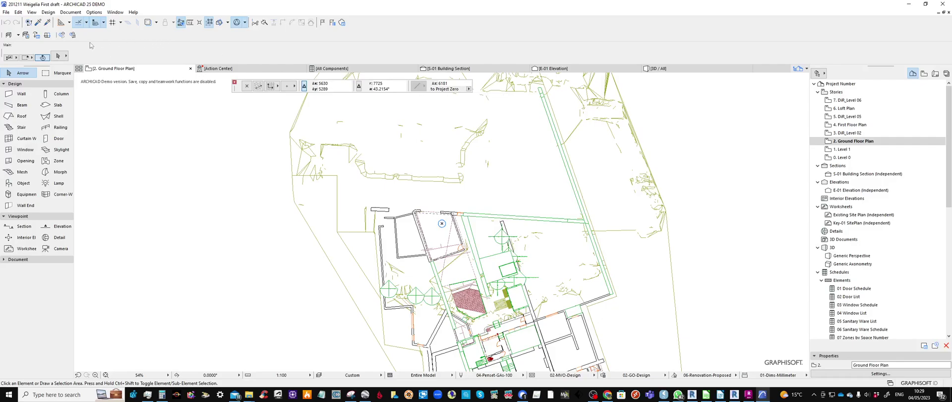
click(115, 12)
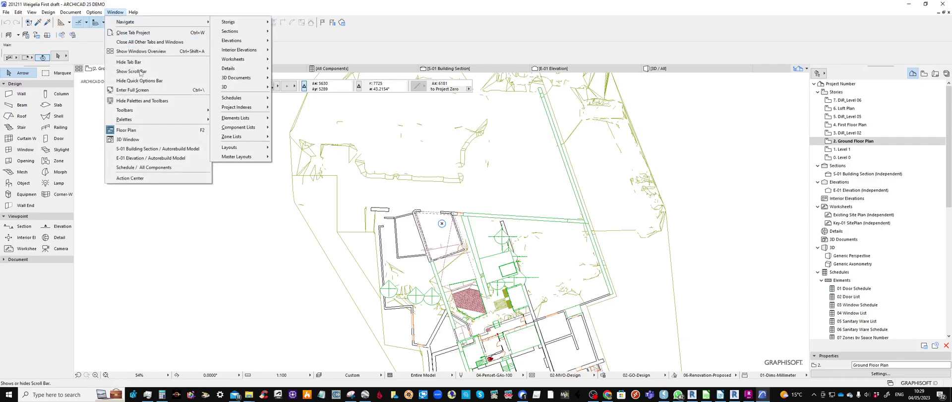
mouse_move(156, 122)
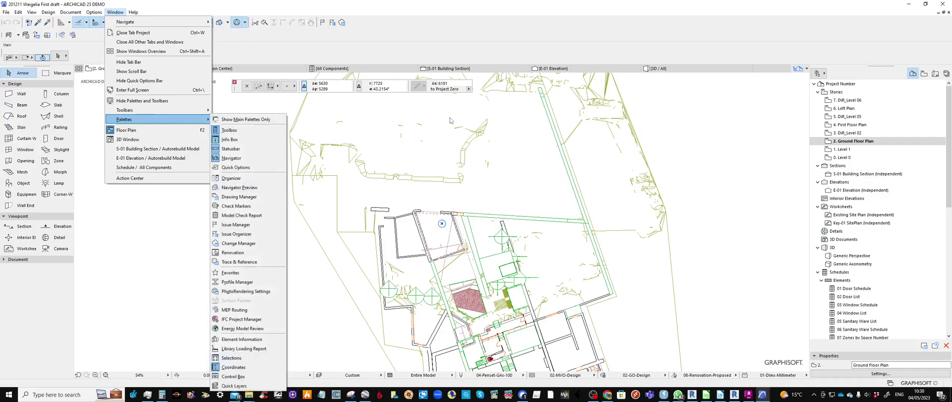
click(372, 52)
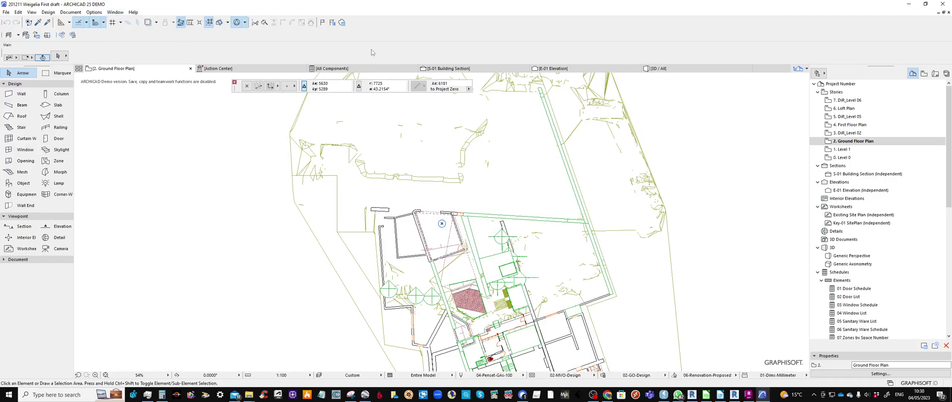
scroll(440, 259, down, 4)
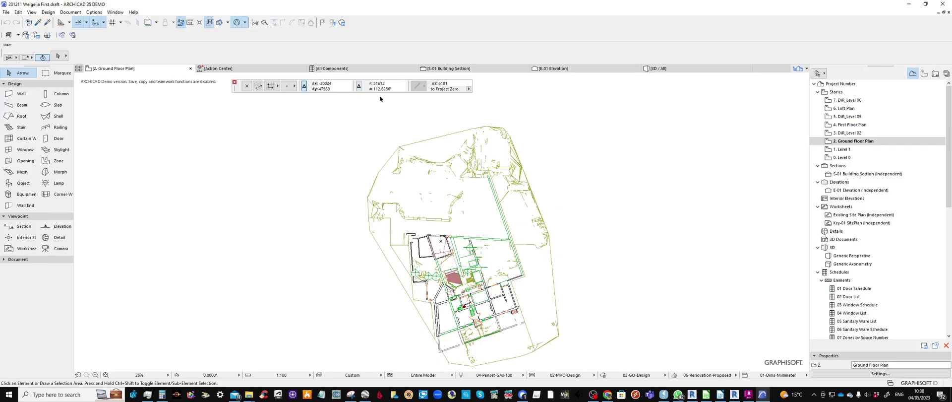
- In Working Units, set Length Unit and Layout Unit to meter, each with 4 decimal places
click(95, 12)
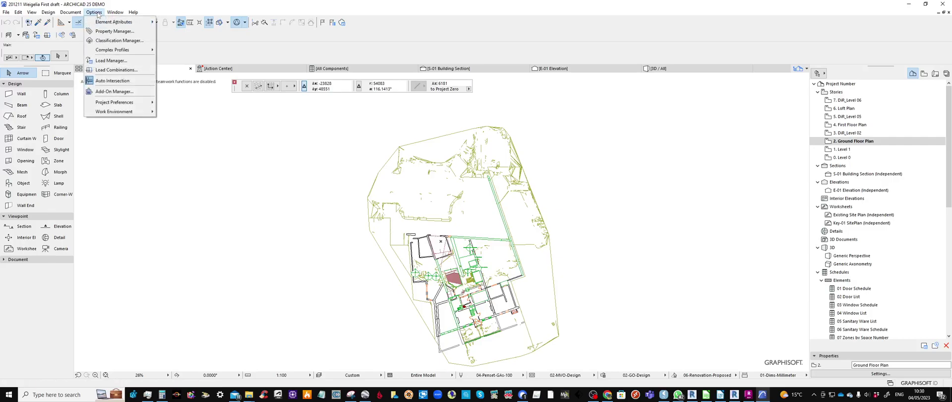
mouse_move(119, 102)
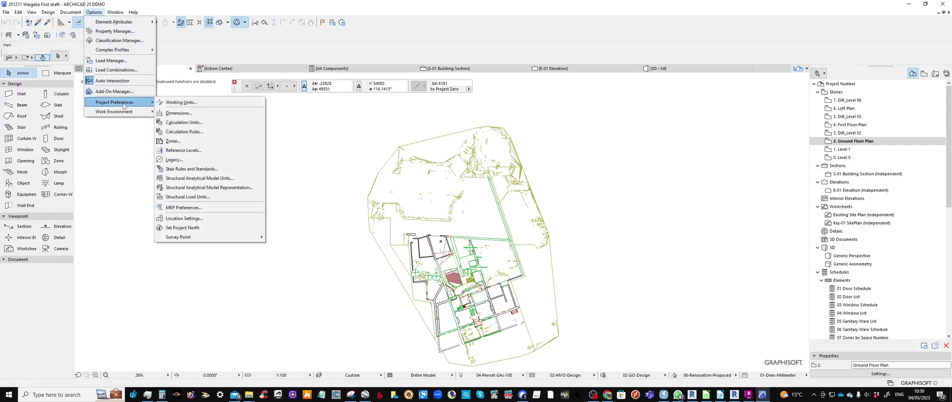
click(186, 104)
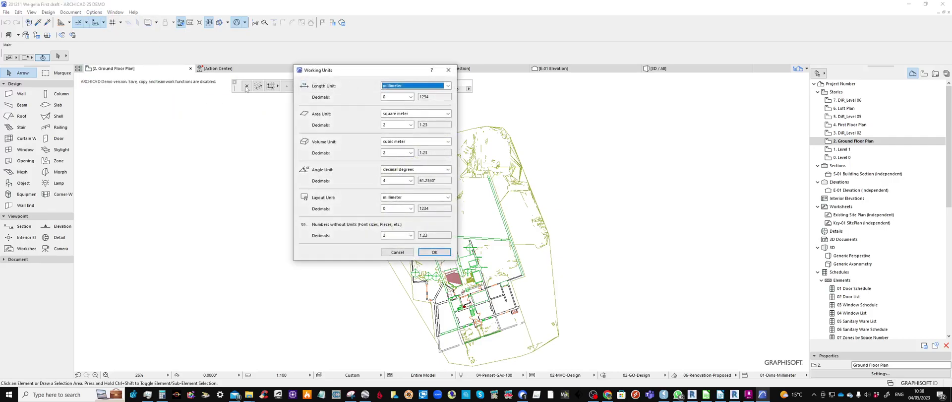
click(448, 85)
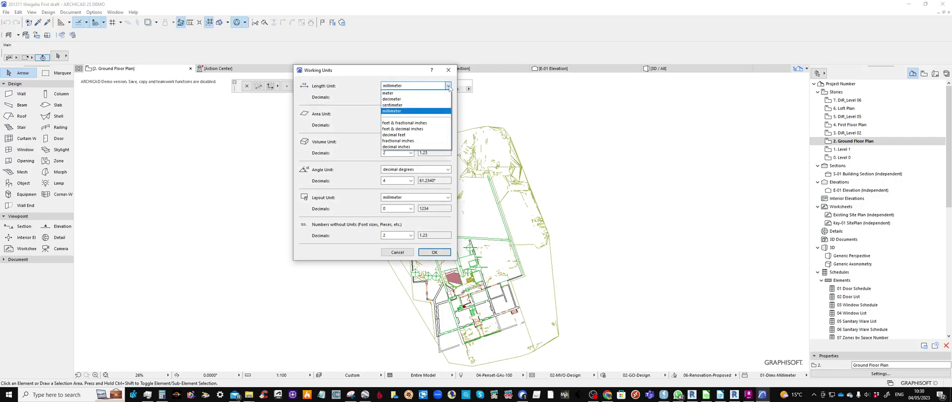
click(409, 94)
click(397, 97)
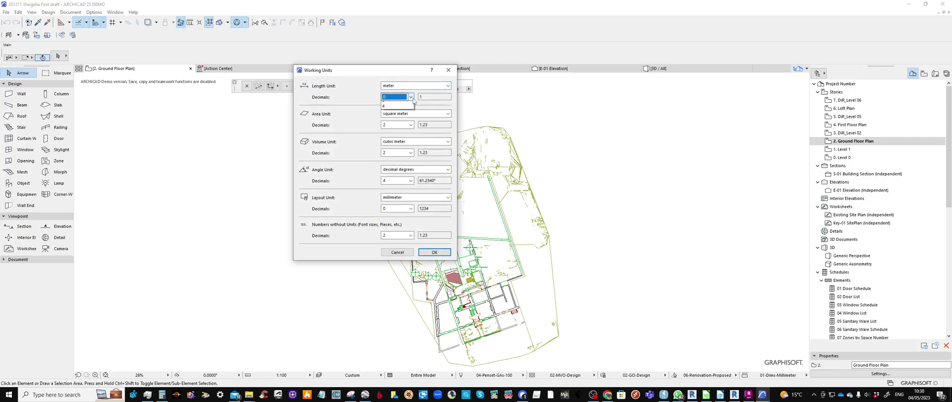
click(391, 129)
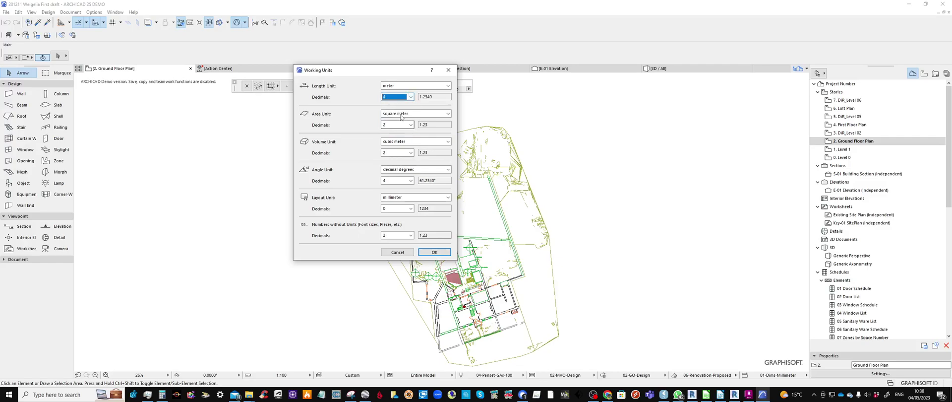
click(448, 197)
click(411, 204)
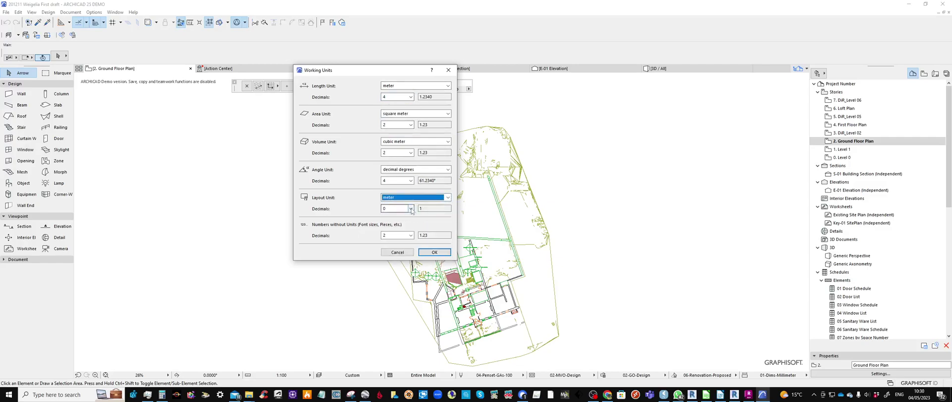
click(410, 208)
click(391, 242)
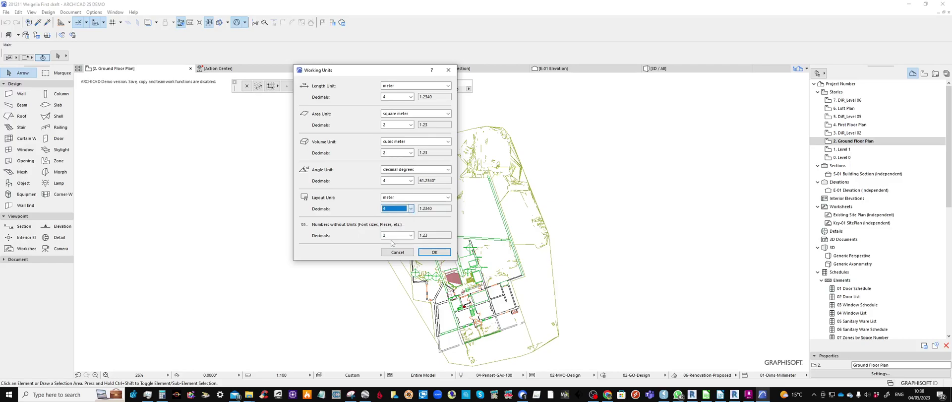
click(435, 253)
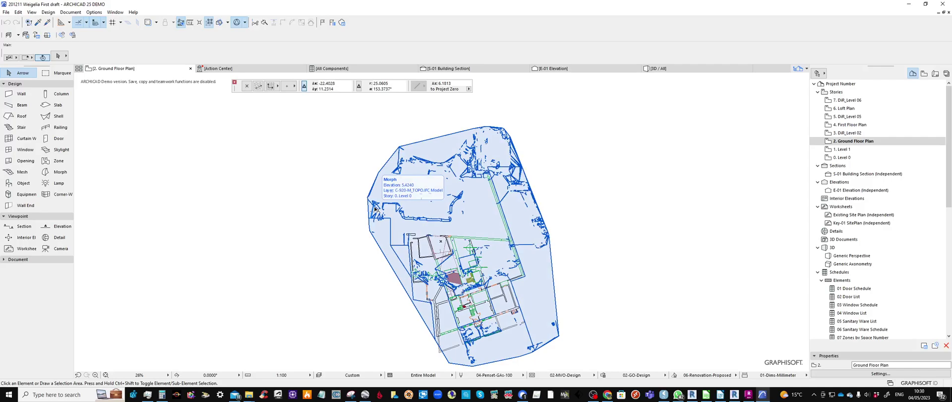
- Zoom in and out over the Ground Floor Plan, then bring the Revit window forward
scroll(449, 234, up, 1)
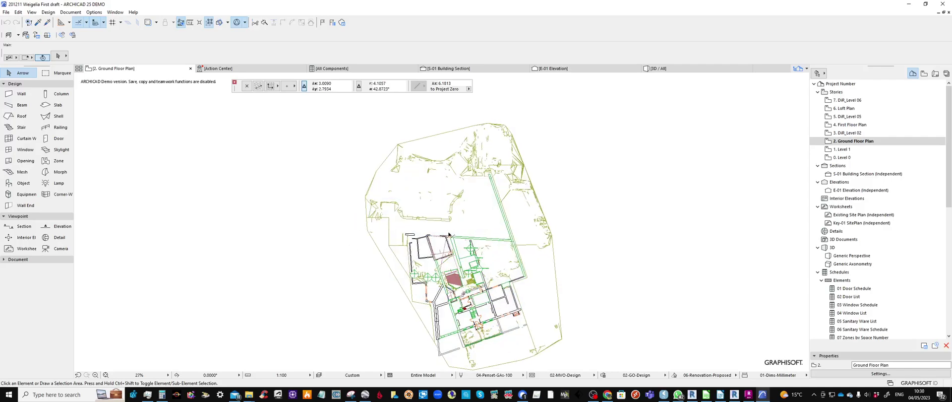
scroll(449, 234, up, 8)
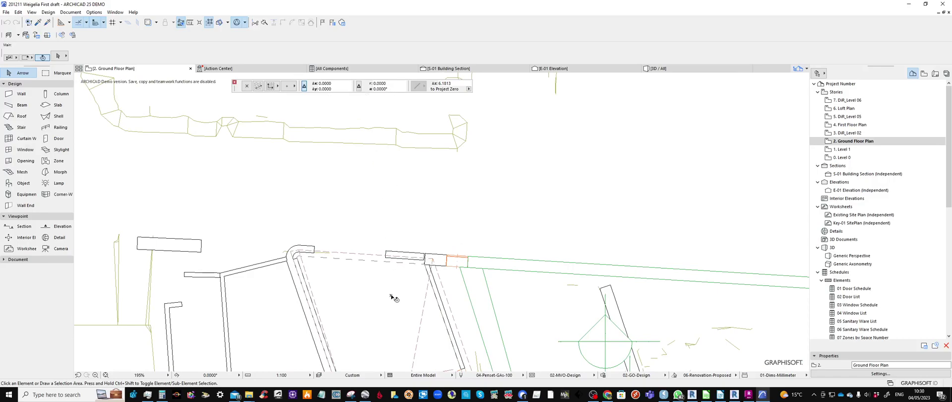
scroll(555, 224, down, 6)
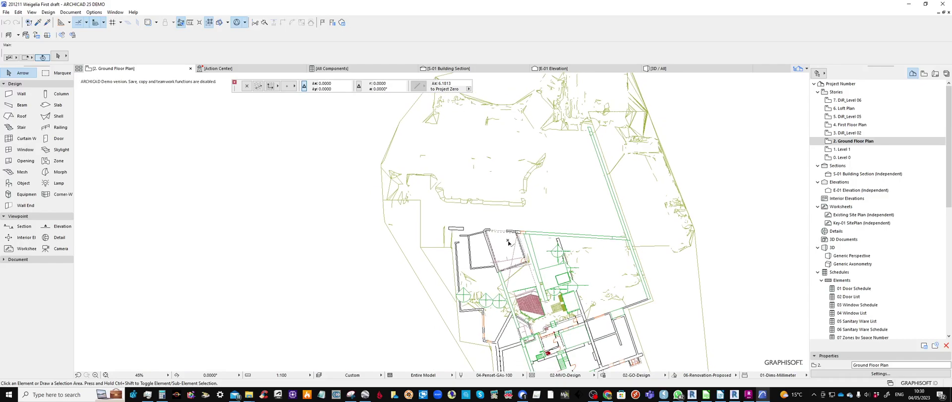
click(735, 395)
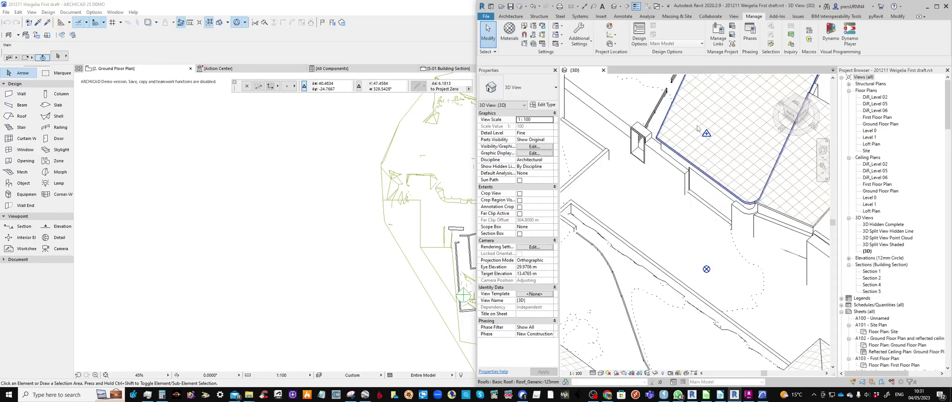
- Select Revit's survey point to read N/S 64911.0967 m and E/W 43055.5889 m, then return to ARCHICAD
scroll(698, 129, down, 5)
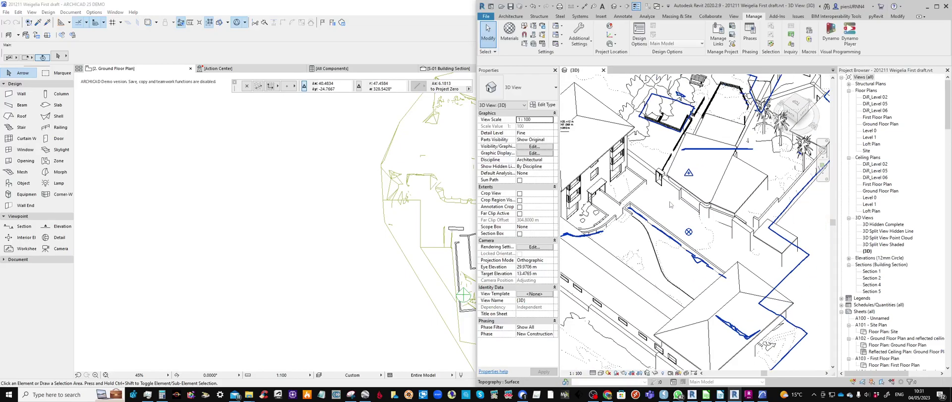
click(395, 176)
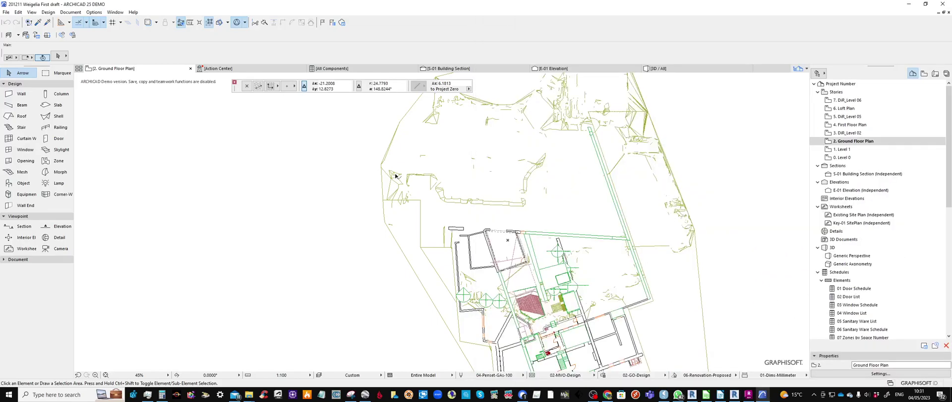
click(735, 394)
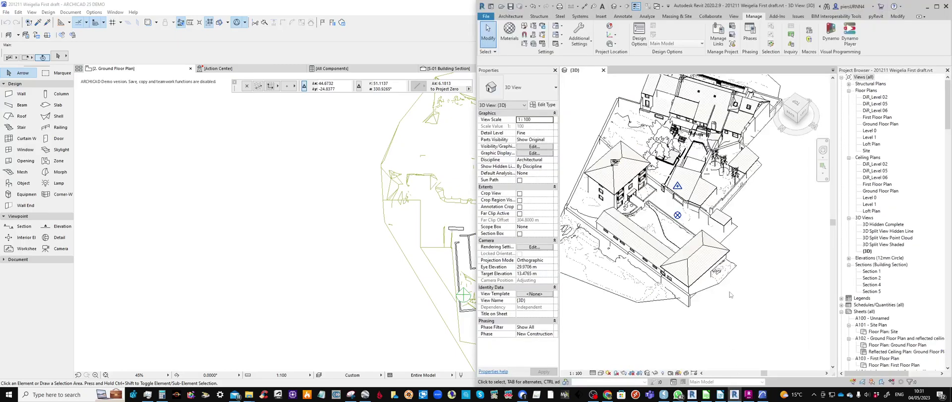
click(677, 188)
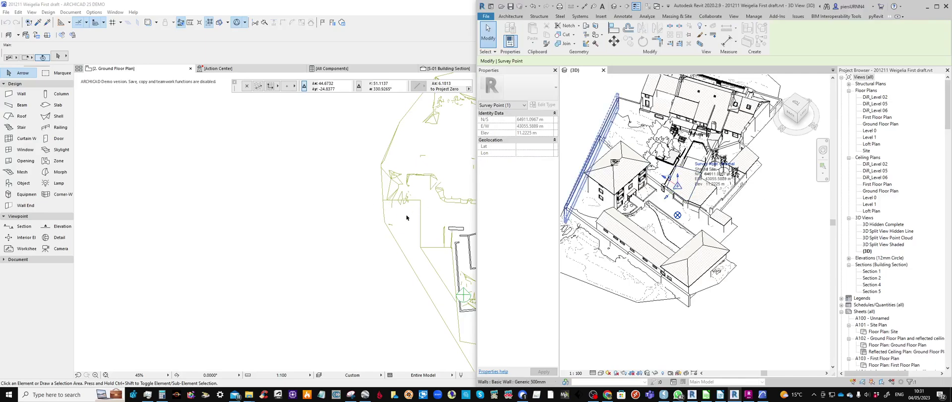
scroll(680, 189, up, 3)
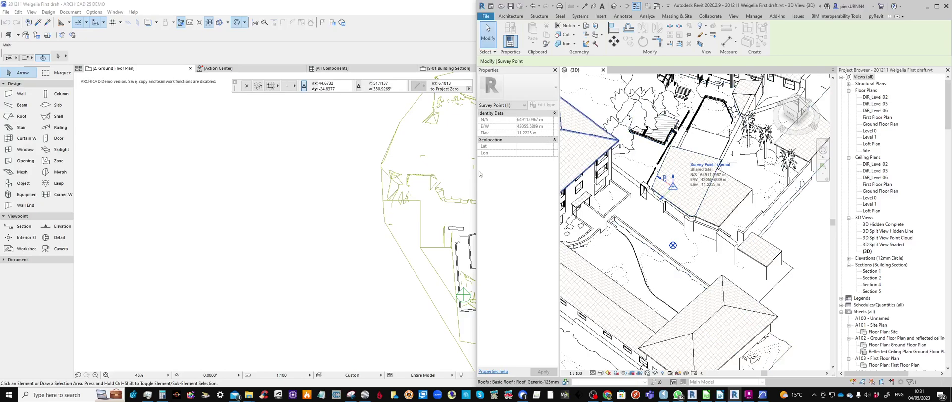
click(388, 59)
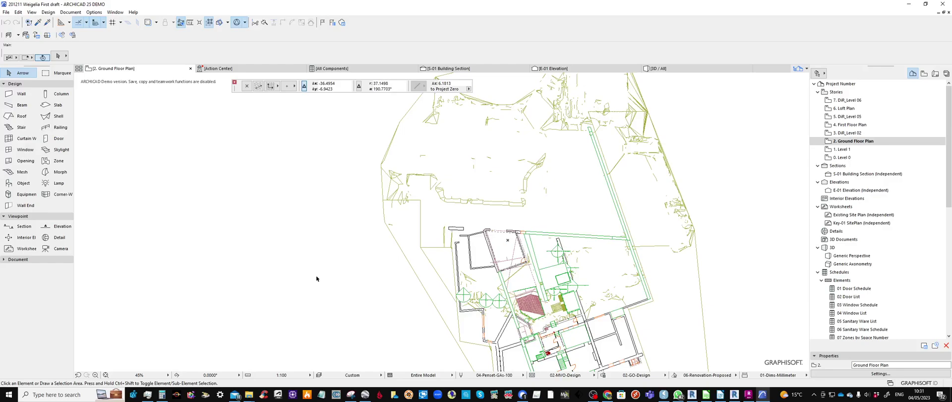
- Open story 0. Level 0 from the Navigator's Stories list
right_click(846, 158)
key(Escape)
click(846, 157)
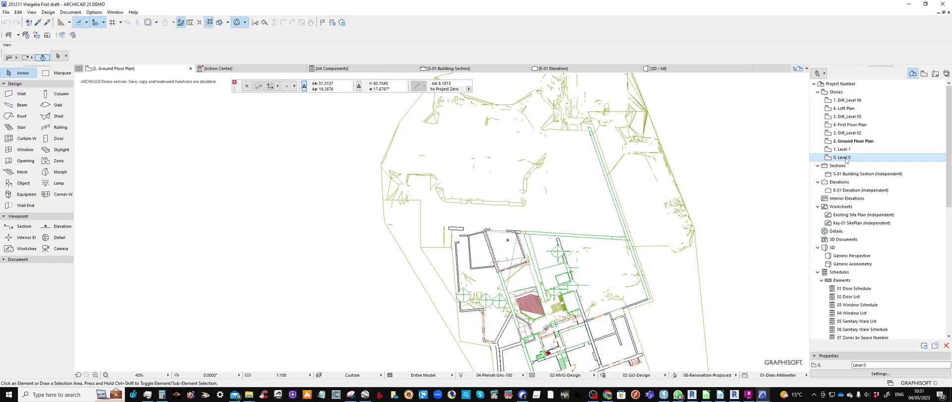
double_click(846, 157)
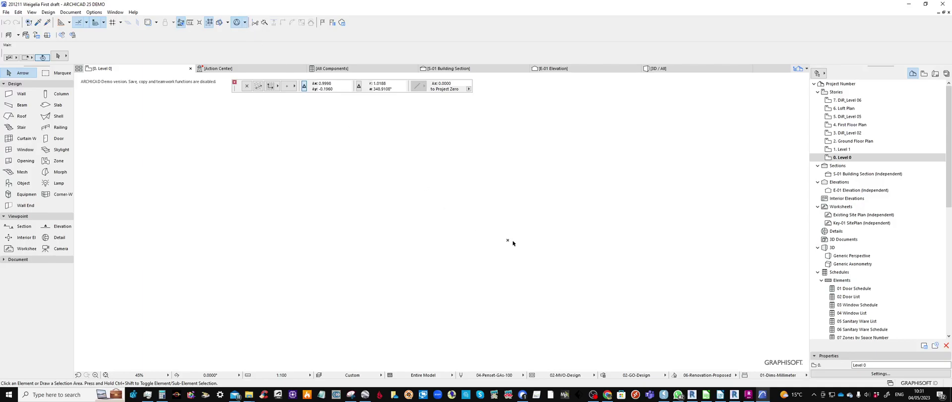
- Label the survey point's easting, northing and elevation and zoom the view onto it
click(245, 24)
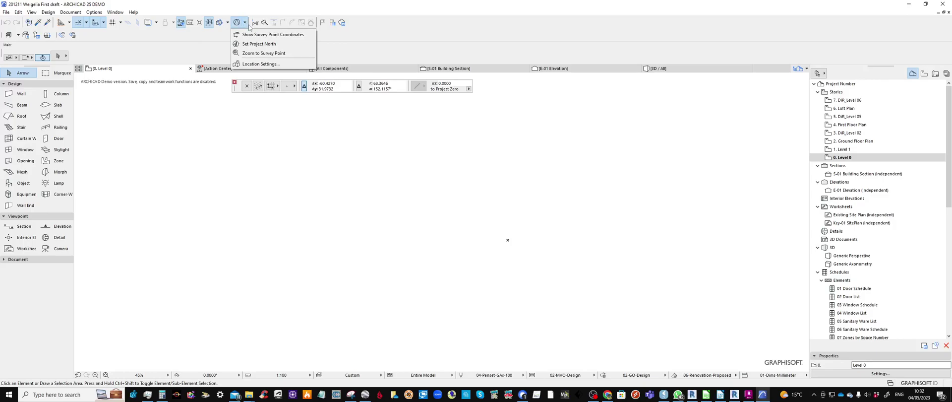
click(273, 35)
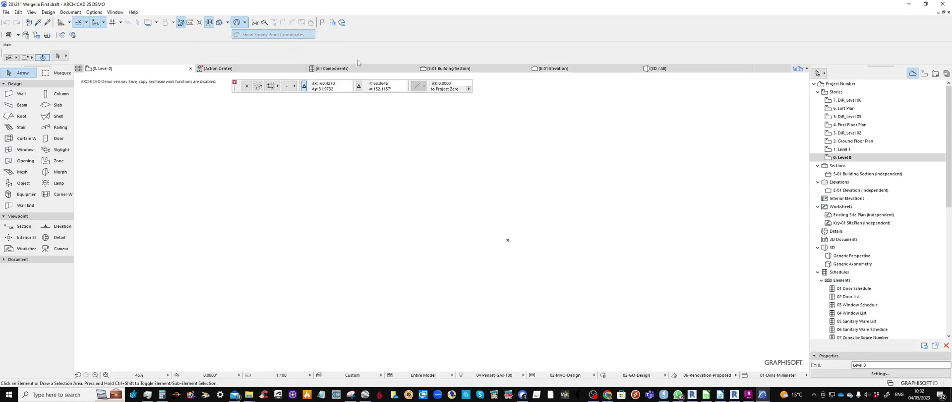
click(245, 23)
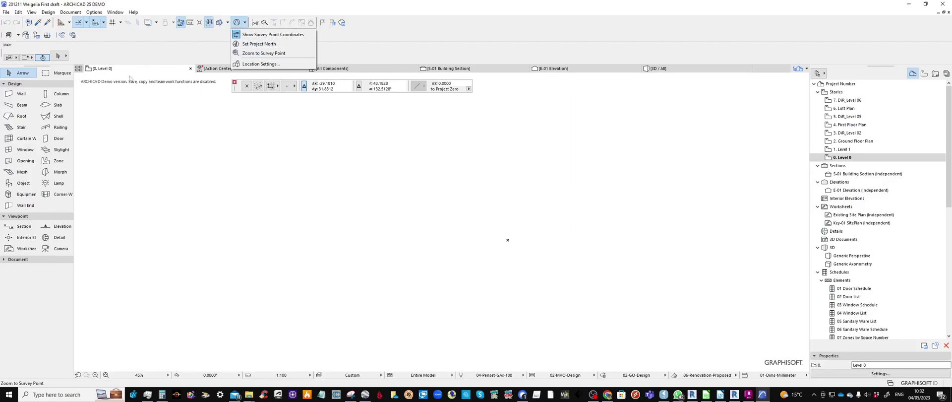
click(280, 54)
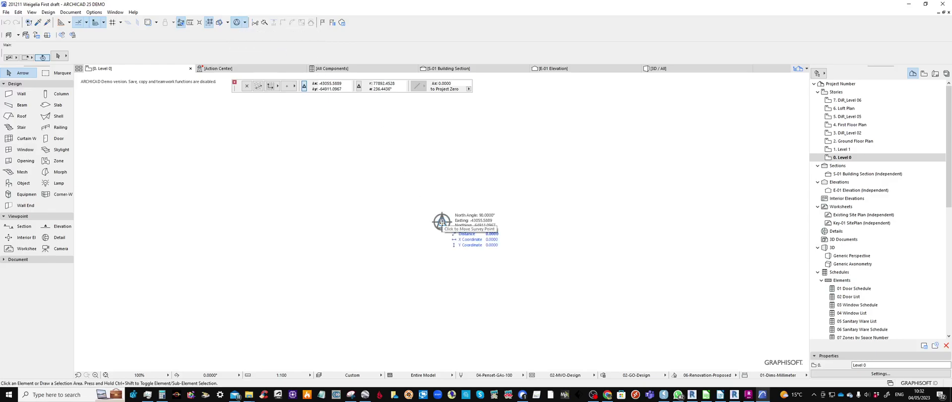
- Begin moving the survey point, then cancel, leaving it unchanged
click(442, 223)
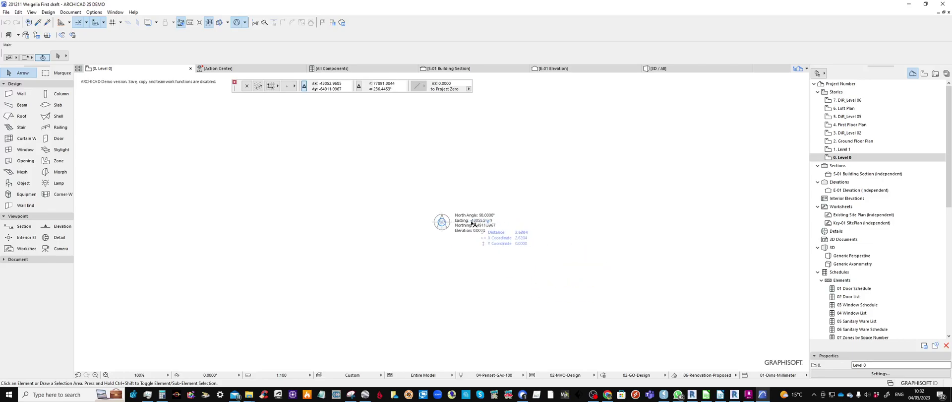
key(Escape)
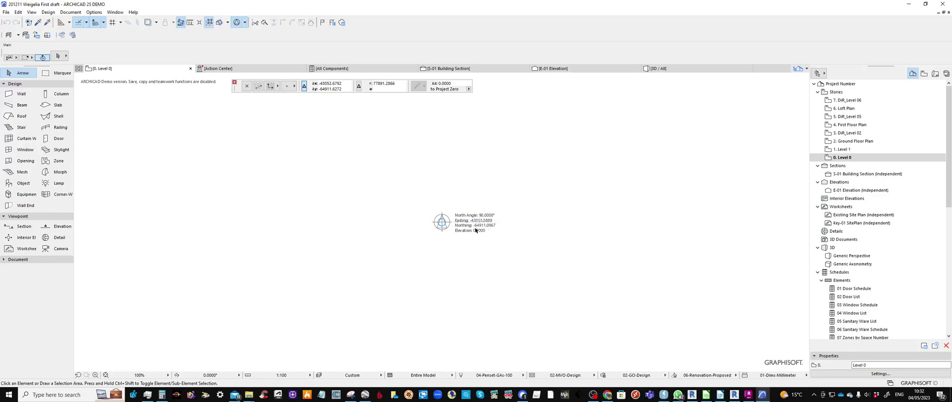
mouse_move(482, 222)
mouse_down()
mouse_move(496, 222)
mouse_move(477, 228)
mouse_up()
- Compare Revit's survey point with ARCHICAD's label (Easting -43055.5889, Northing -64911.0967), then restore ARCHICAD
click(735, 394)
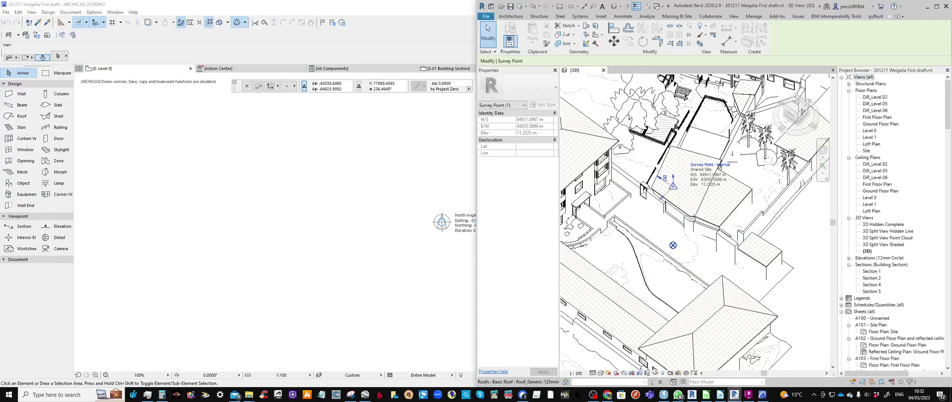
scroll(355, 255, down, 3)
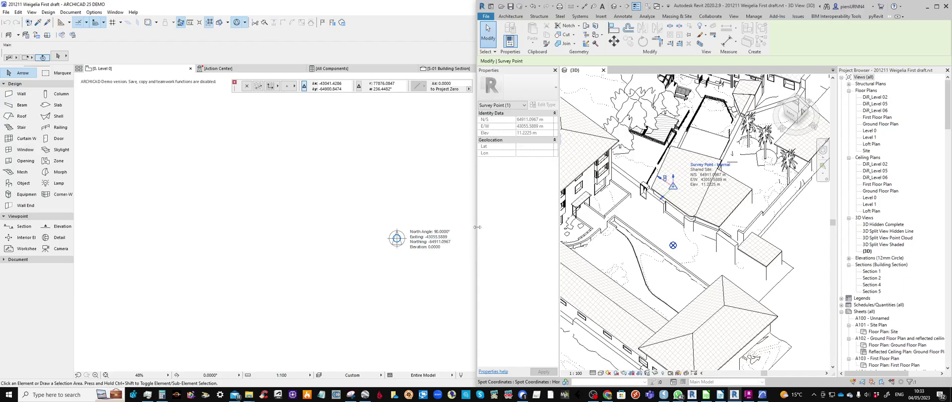
click(427, 49)
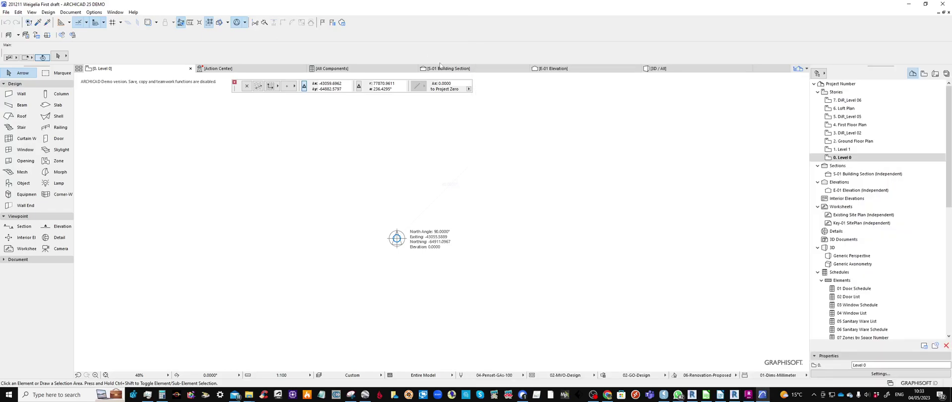
- Place the user origin on the survey point marker with Set User Origin
click(247, 87)
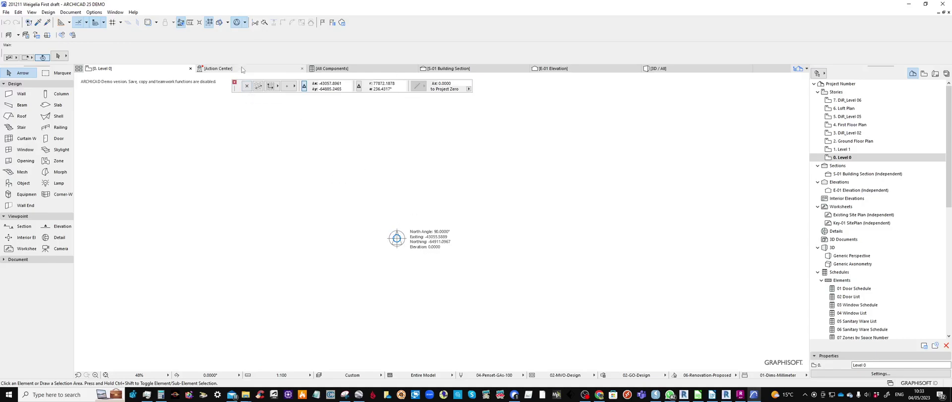
click(247, 87)
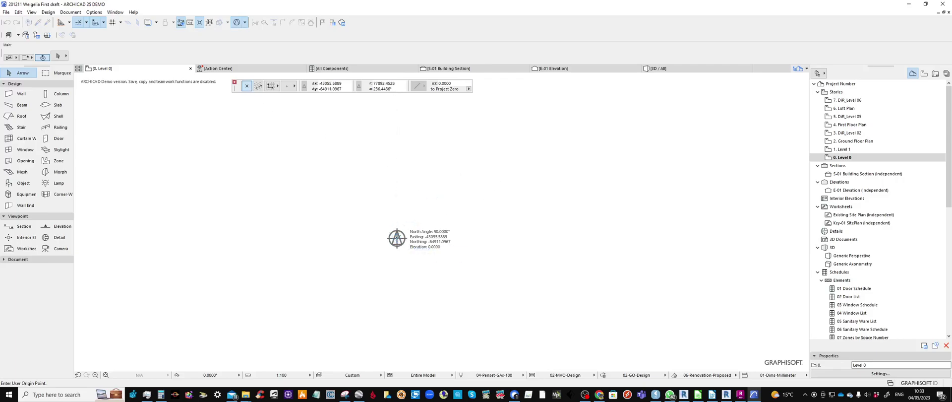
click(397, 239)
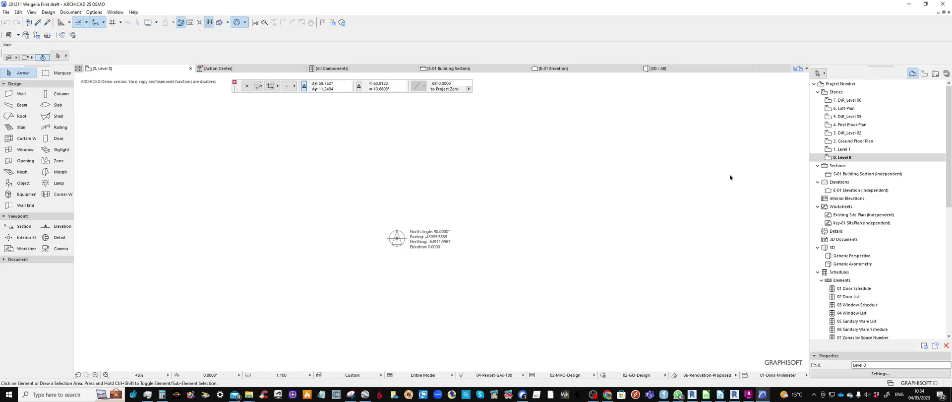
- Review 2. Ground Floor Plan fitted in the window, then switch to the 3D / All view
double_click(863, 142)
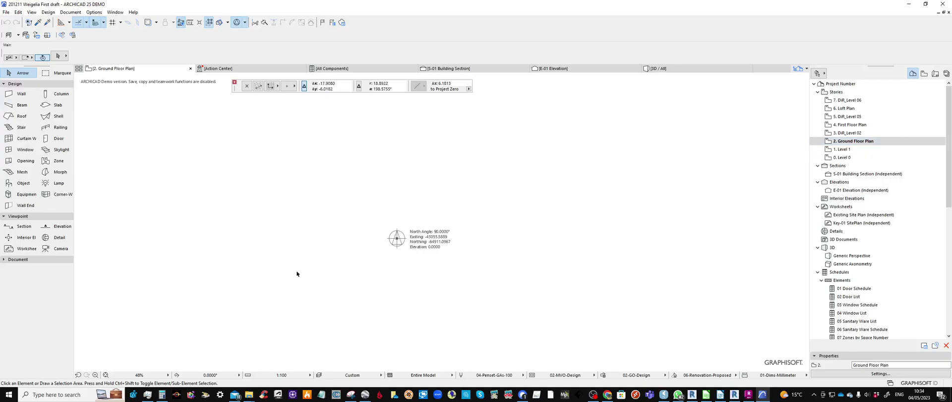
click(105, 375)
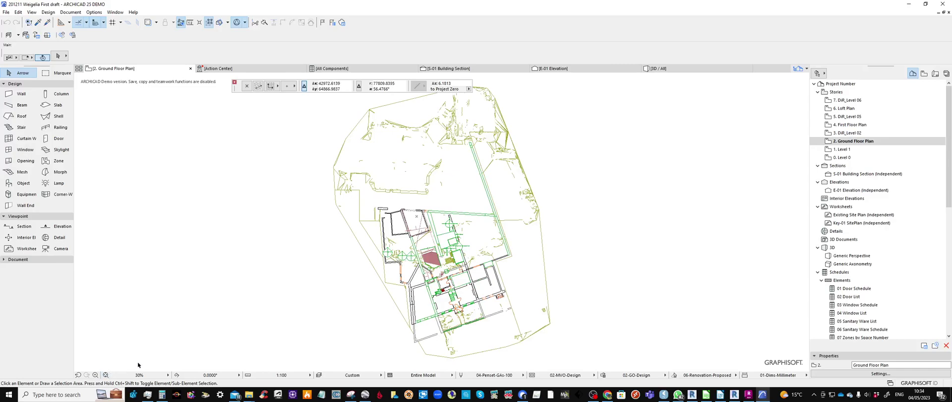
scroll(417, 216, up, 6)
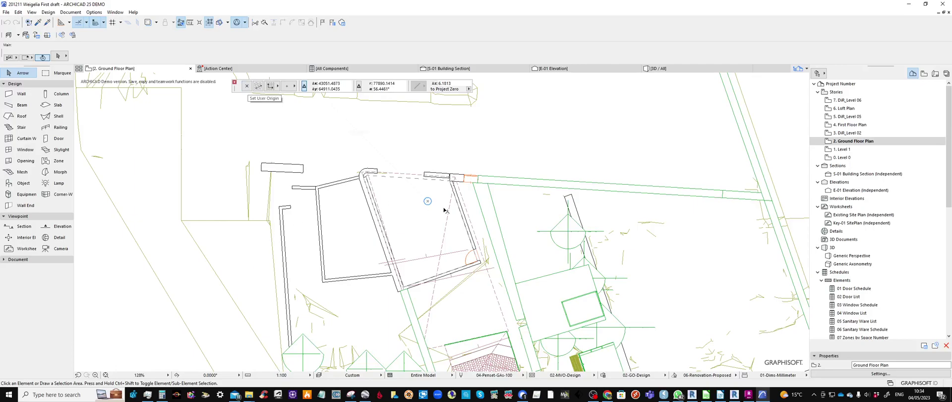
scroll(474, 235, down, 3)
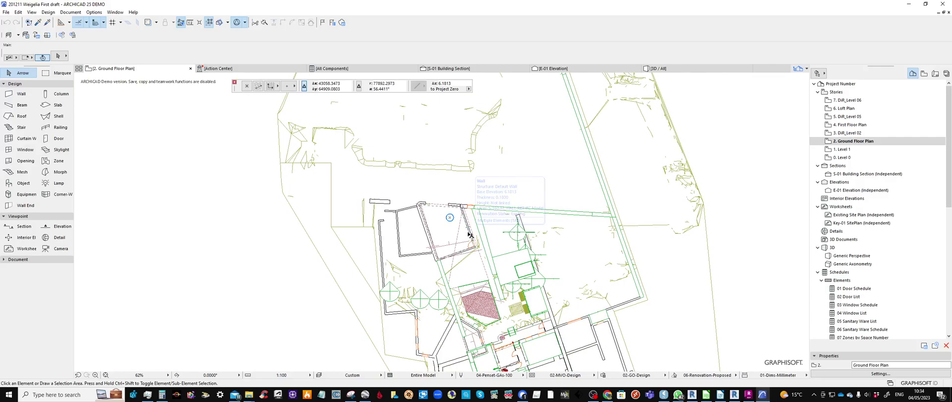
click(680, 69)
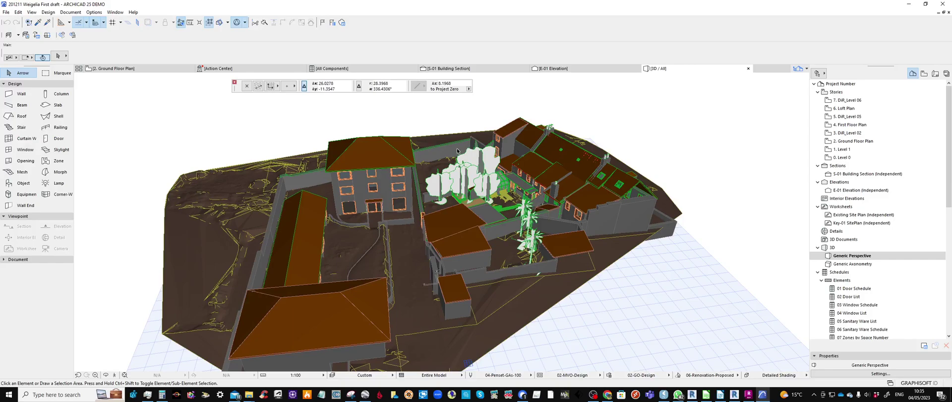
- Return to the plan tab, clear the morph selection, and open story 0. Level 0
click(158, 70)
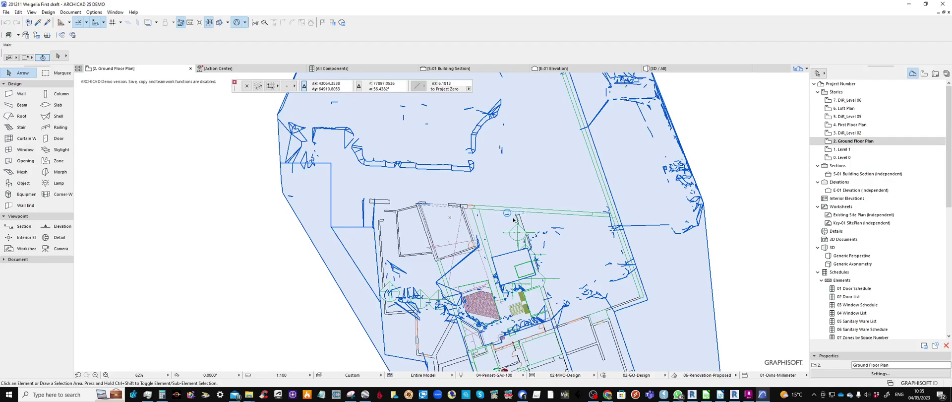
key(Escape)
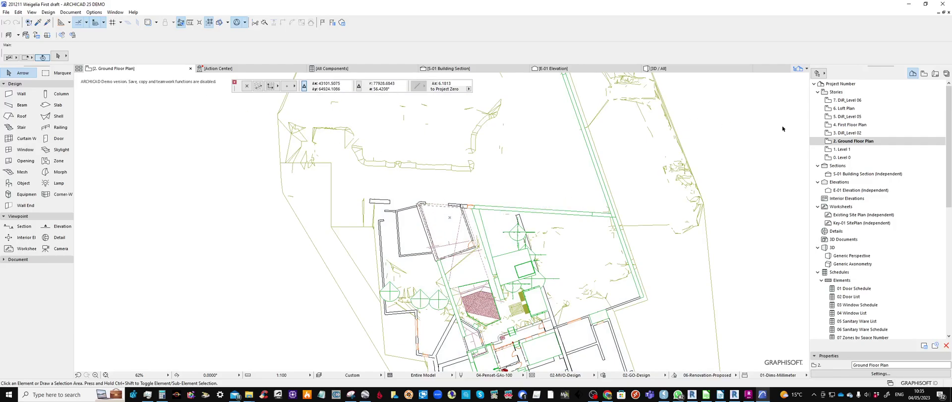
double_click(851, 158)
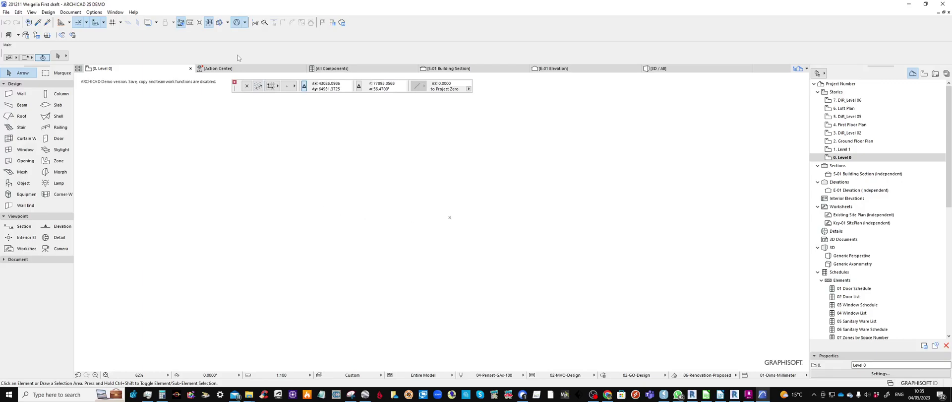
- Zoom Level 0 to the survey point and bring up File > Interoperability
click(245, 22)
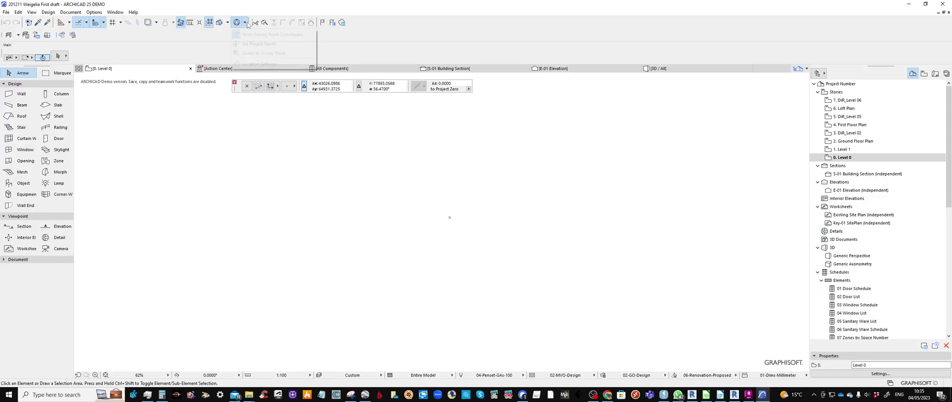
click(279, 54)
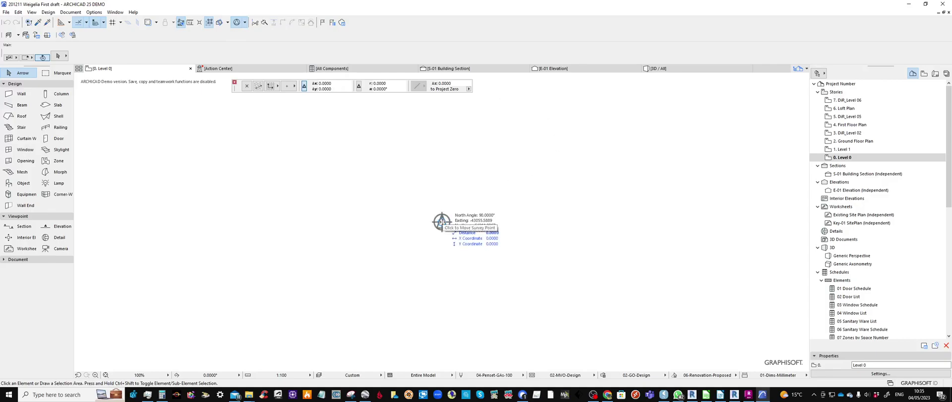
click(442, 221)
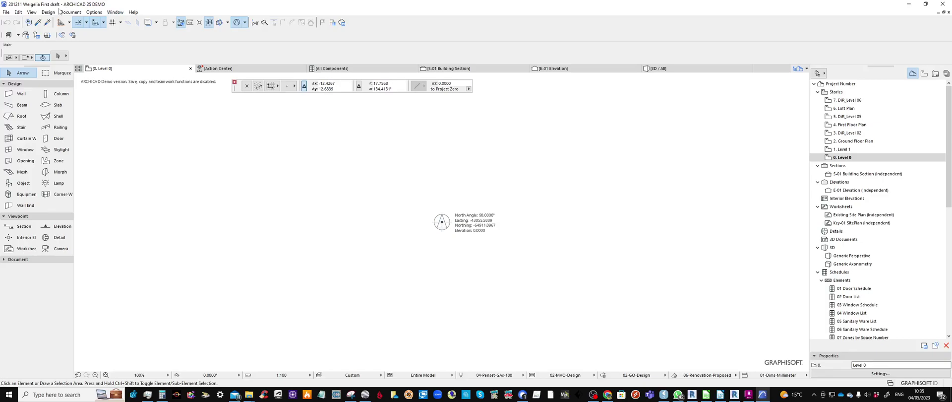
click(7, 12)
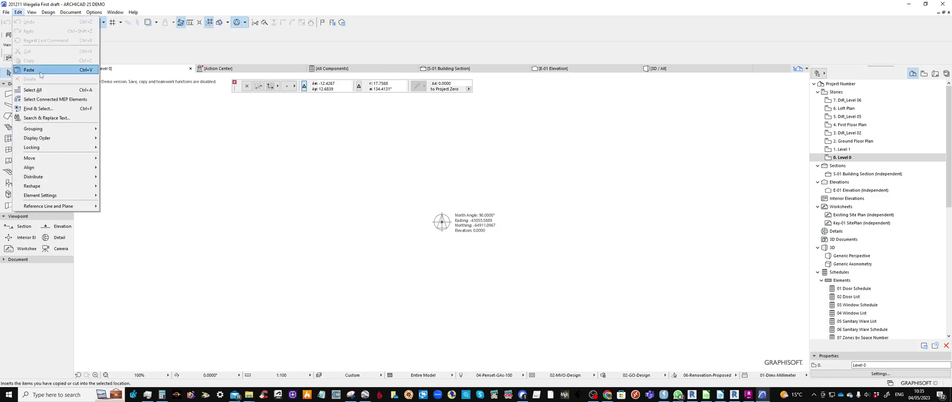
mouse_move(35, 89)
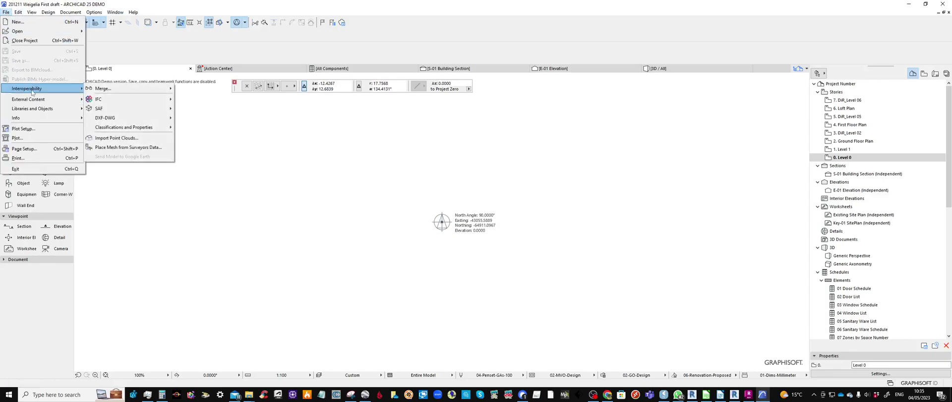
- Import '201203 Weigelia 1 decimated to 25mm.e57' as a point cloud, manual origin on 0. Level 0
click(123, 140)
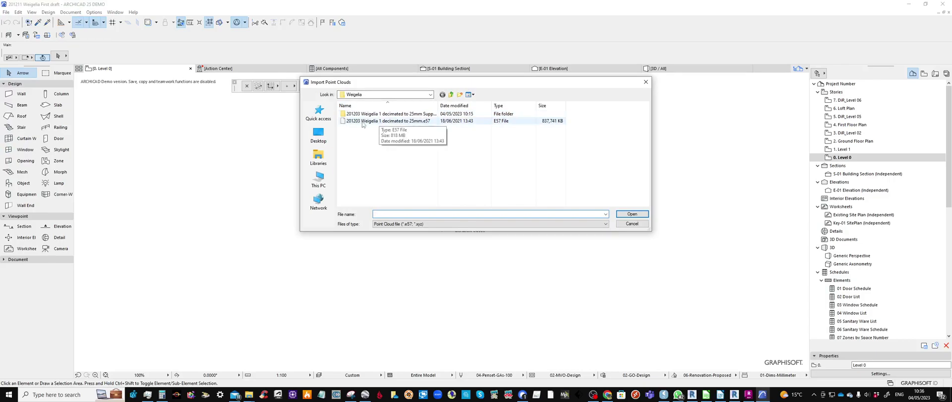
click(413, 122)
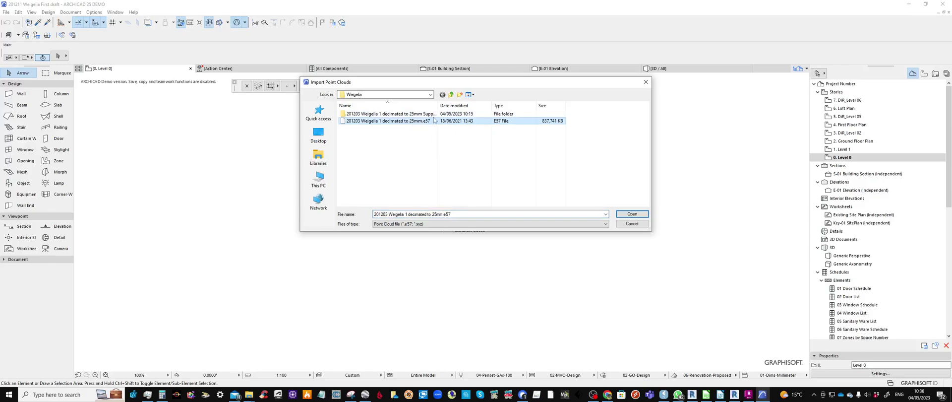
click(632, 214)
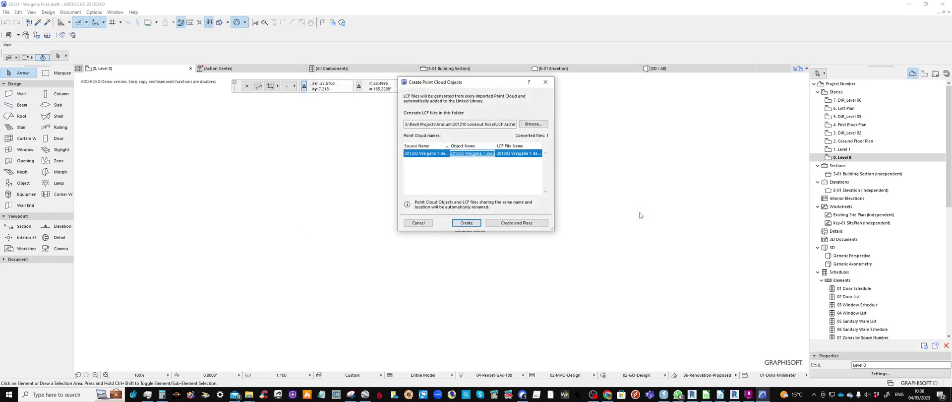
click(534, 224)
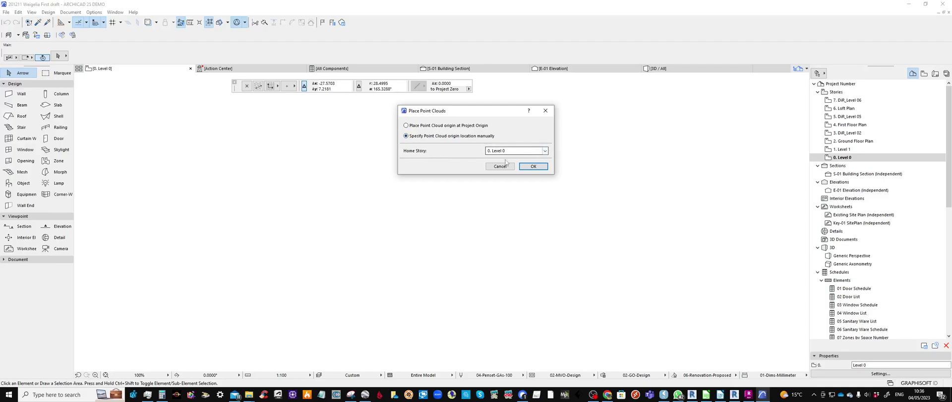
click(538, 167)
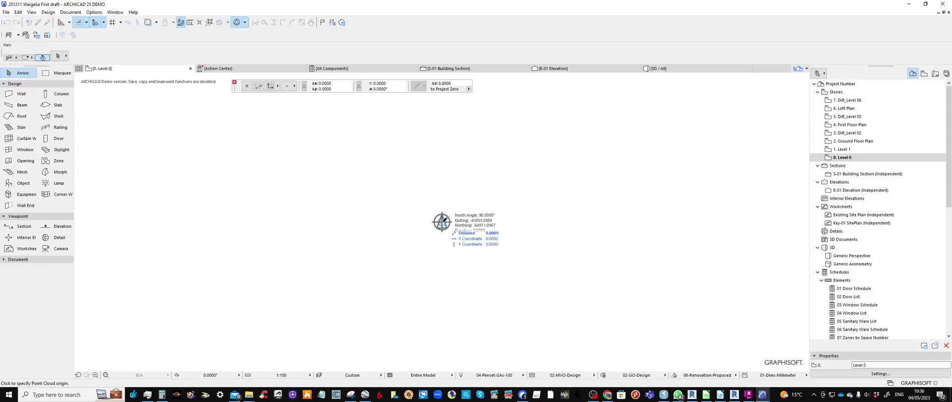
- Set the point cloud origin on the survey point and check its overlay on 2. Ground Floor Plan
click(442, 222)
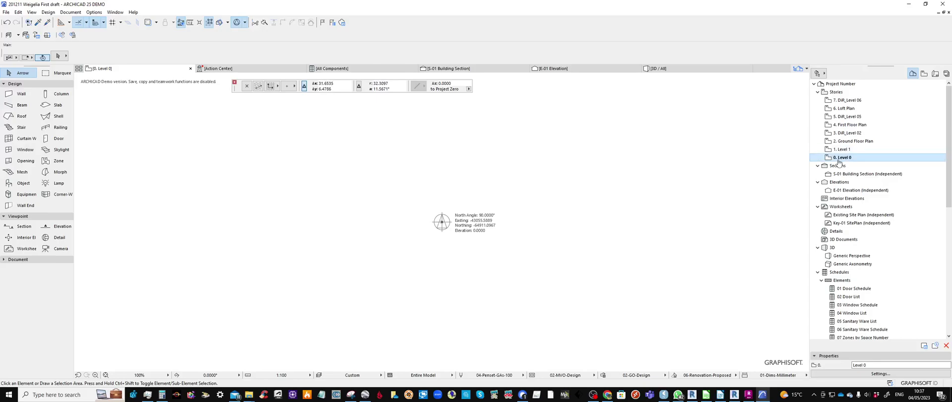
double_click(853, 141)
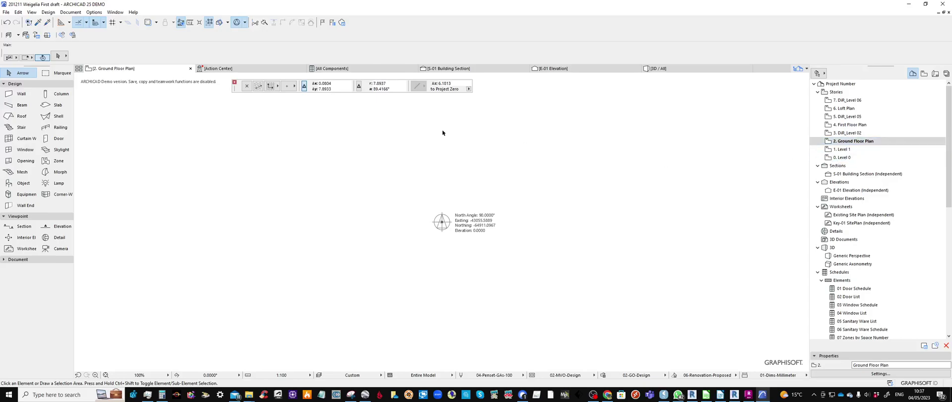
click(106, 376)
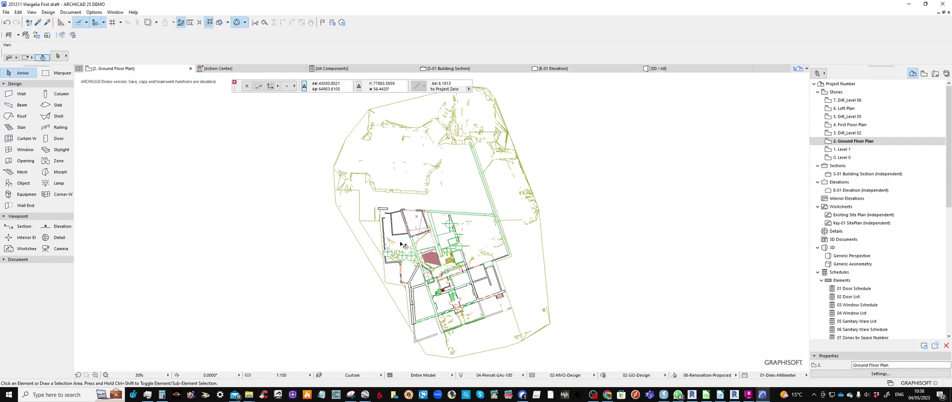
scroll(402, 244, up, 3)
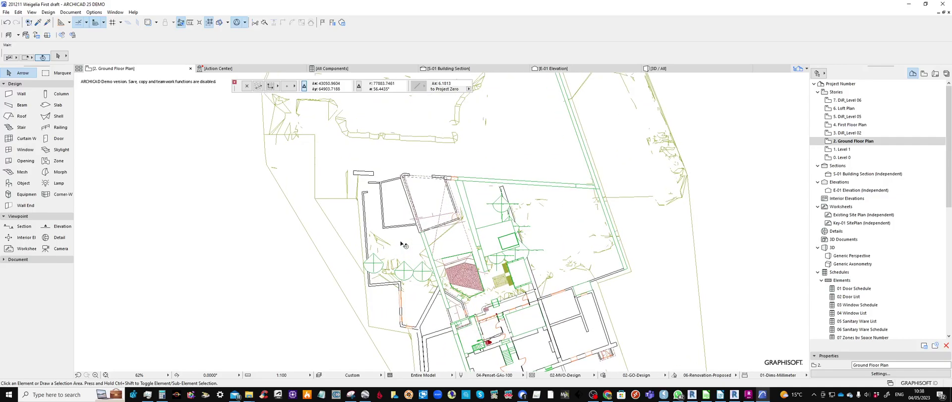
key(ctrl+a)
key(Escape)
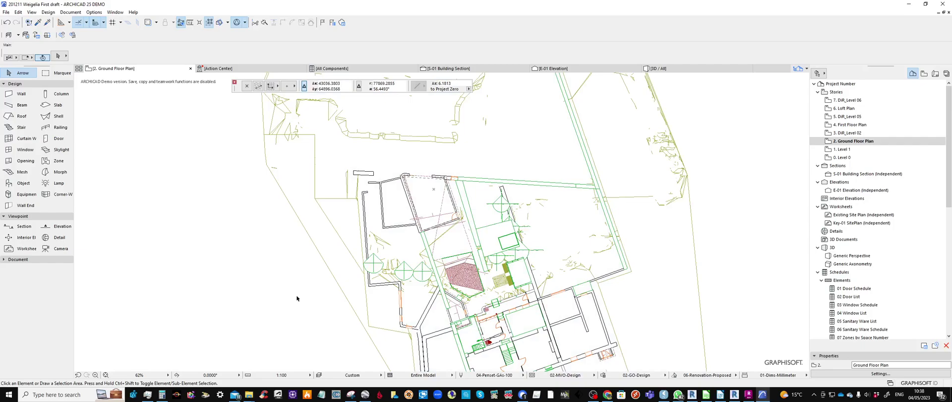
- Show the model in the 3D / All view and orbit to inspect the roofs within the point cloud
click(694, 67)
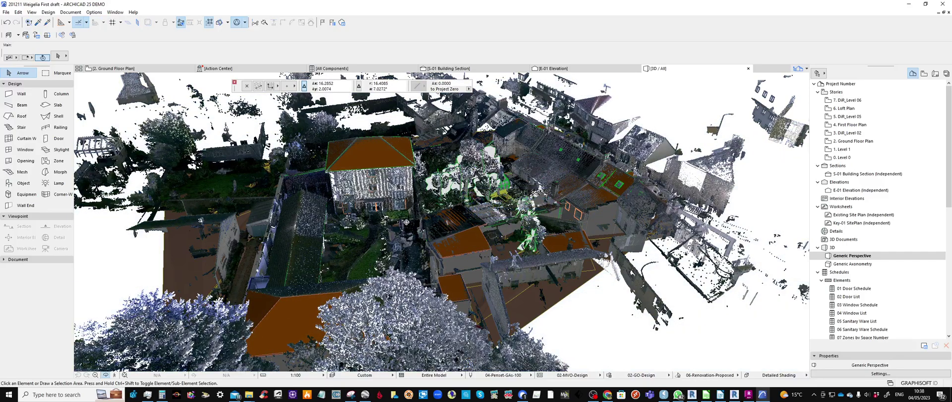
shift+middle_drag(429, 234, 462, 196)
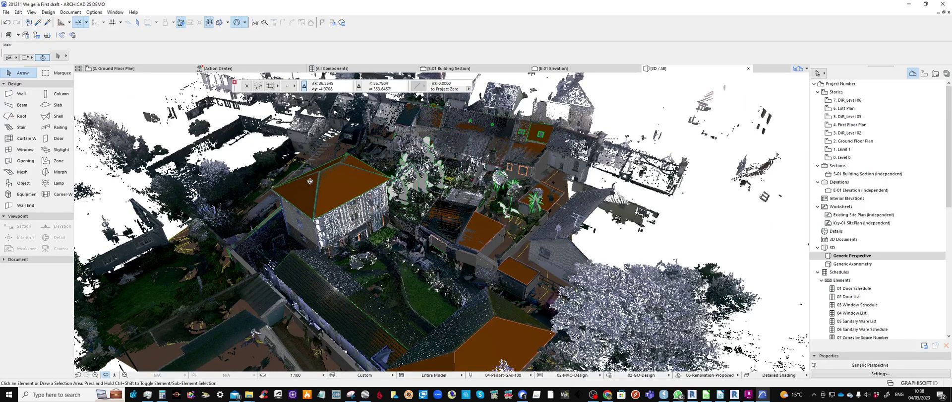
scroll(310, 181, up, 5)
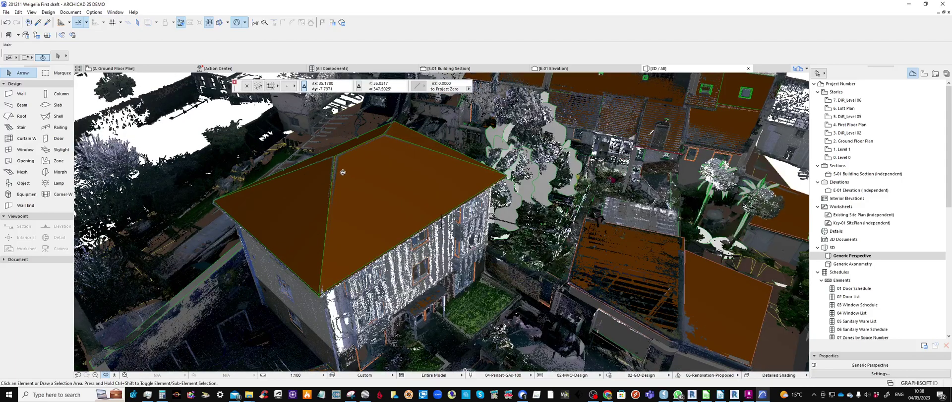
scroll(343, 172, up, 2)
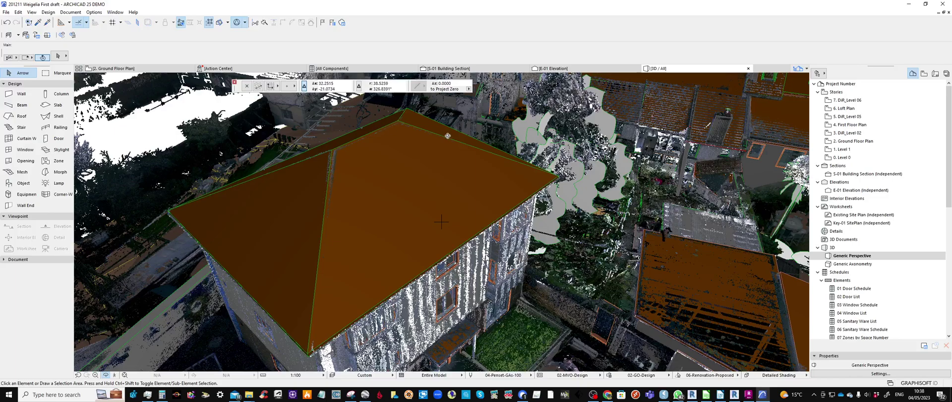
scroll(403, 144, down, 1)
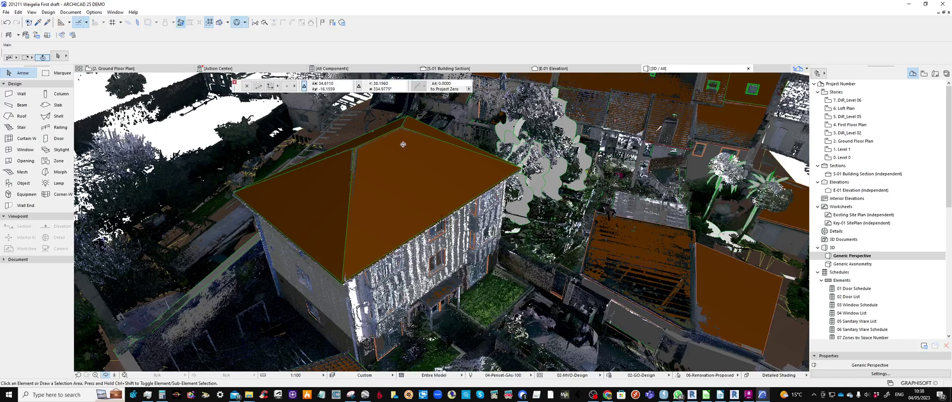
- Turn on the 3D ground-plane grid and zoom out to see the whole scanned site
key(alt+g)
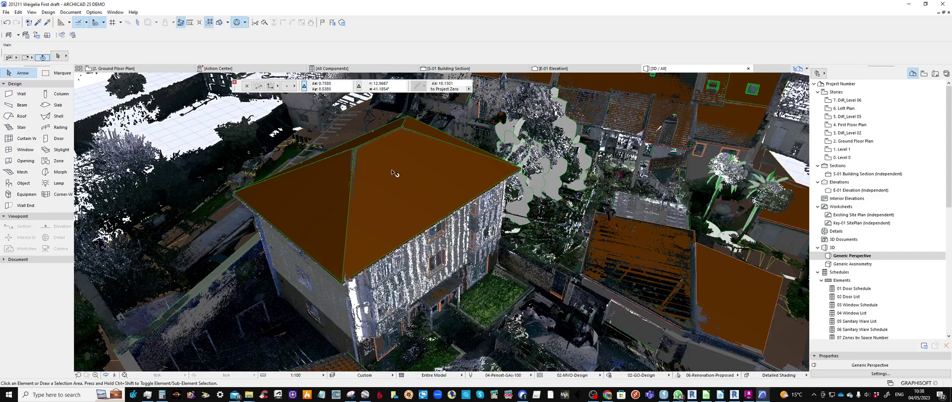
mouse_move(393, 171)
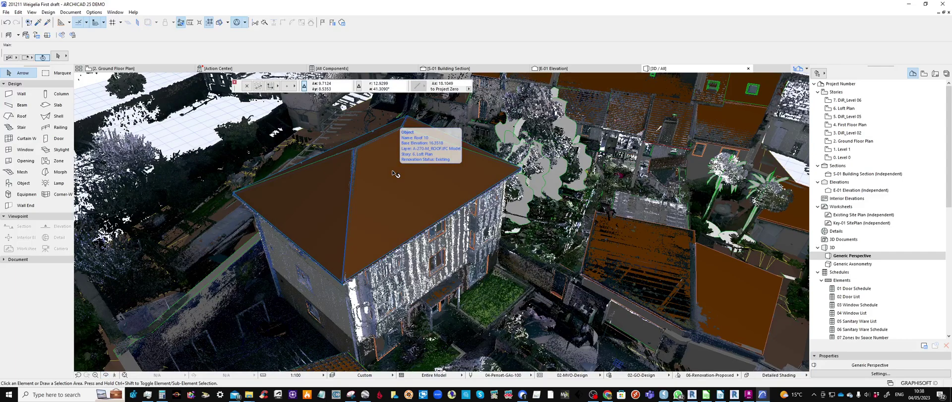
scroll(394, 173, down, 1)
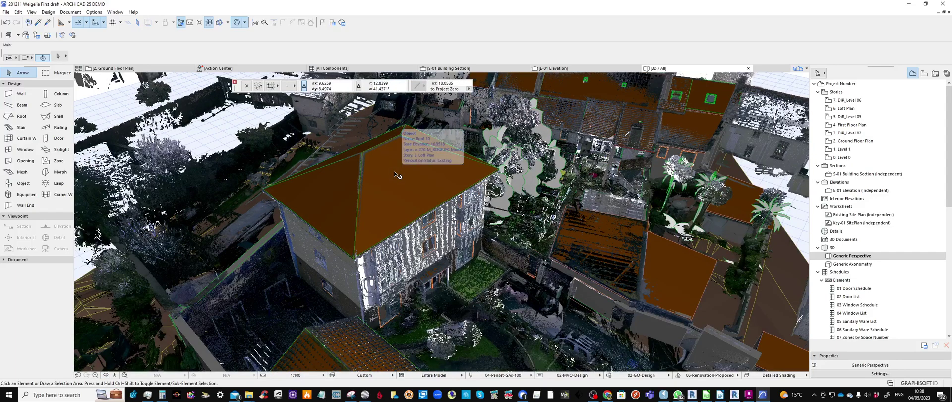
scroll(397, 174, down, 1)
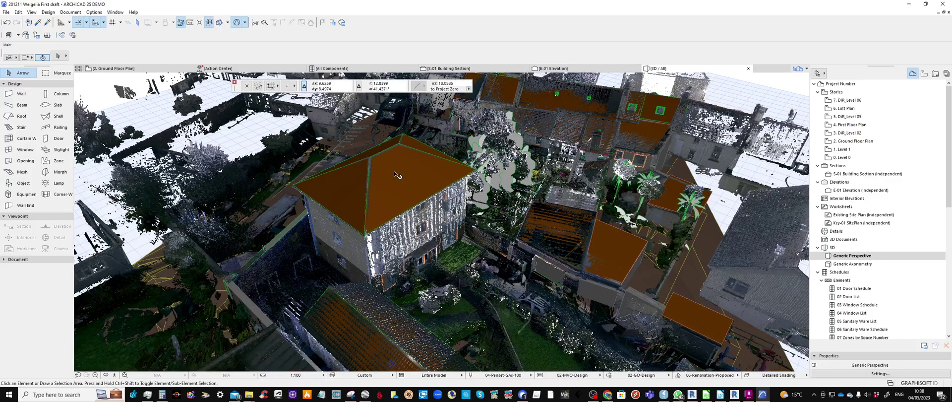
scroll(397, 175, down, 1)
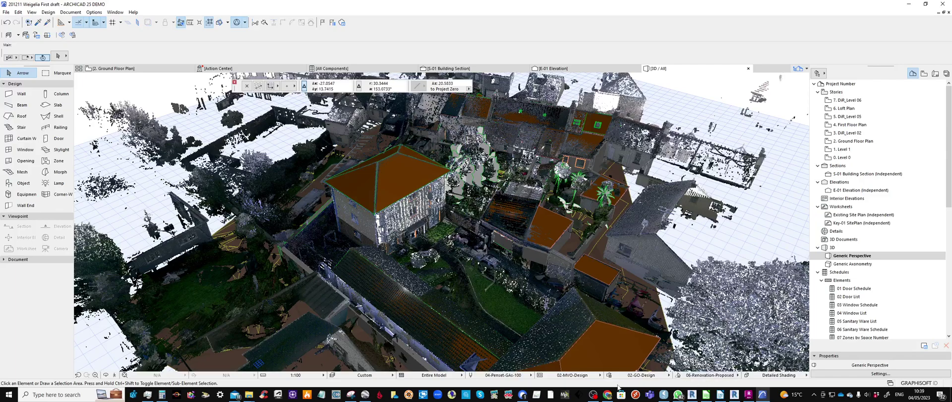
click(593, 394)
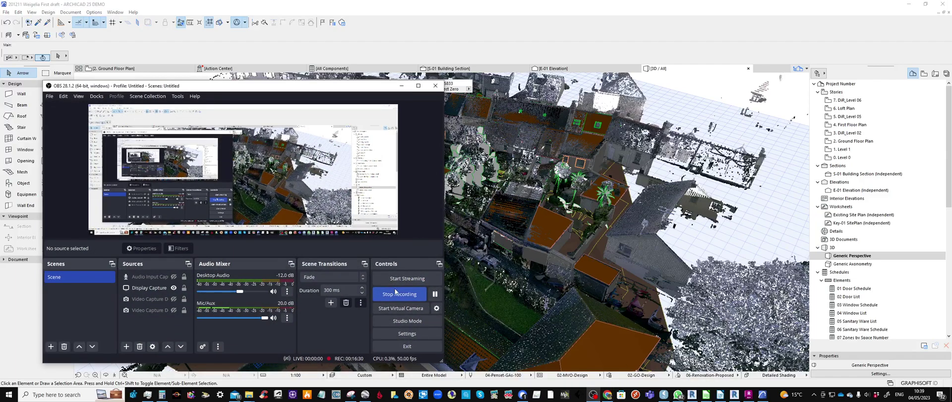